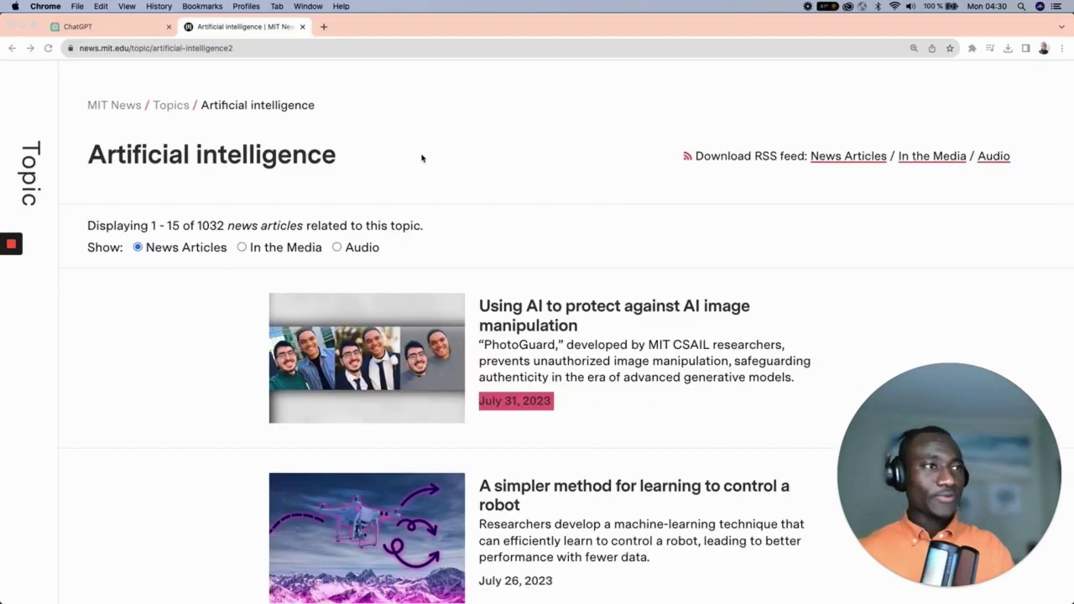
{"action": "scroll", "coordinate": [423, 159], "scroll_direction": "up", "scroll_amount": 4}
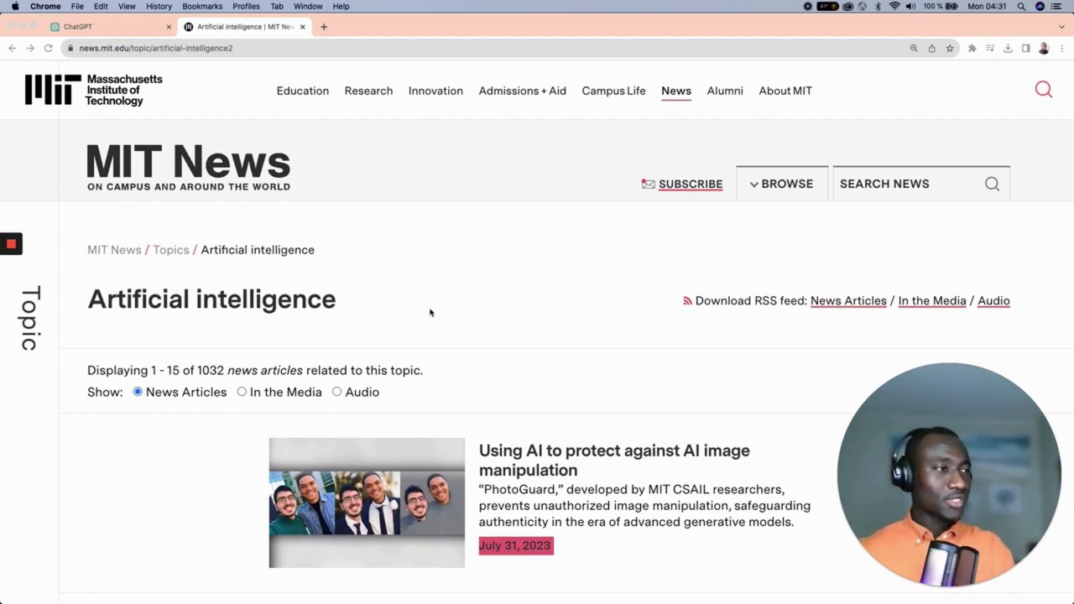
{"action": "scroll", "coordinate": [429, 312], "scroll_direction": "down", "scroll_amount": 1}
{"action": "scroll", "coordinate": [430, 312], "scroll_direction": "down", "scroll_amount": 3}
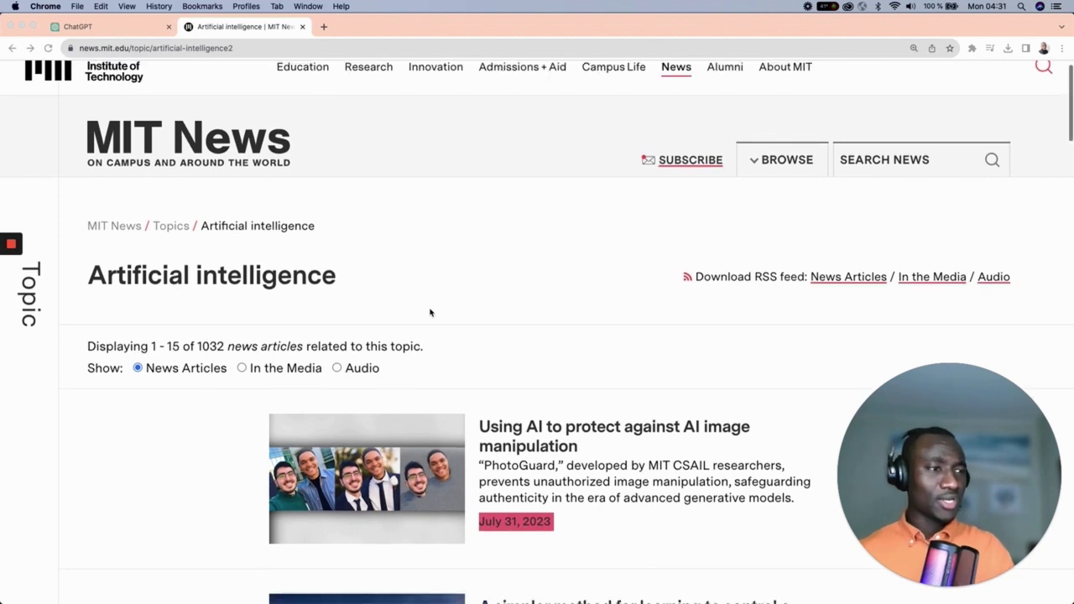
{"action": "left_click", "coordinate": [490, 300]}
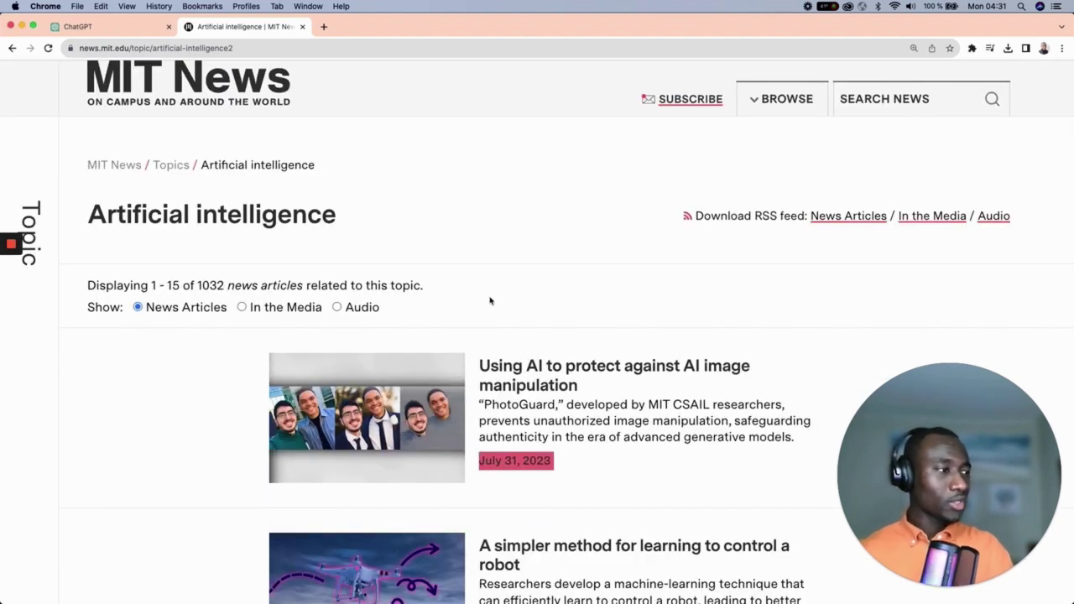
{"action": "scroll", "coordinate": [478, 369], "scroll_direction": "down", "scroll_amount": 5}
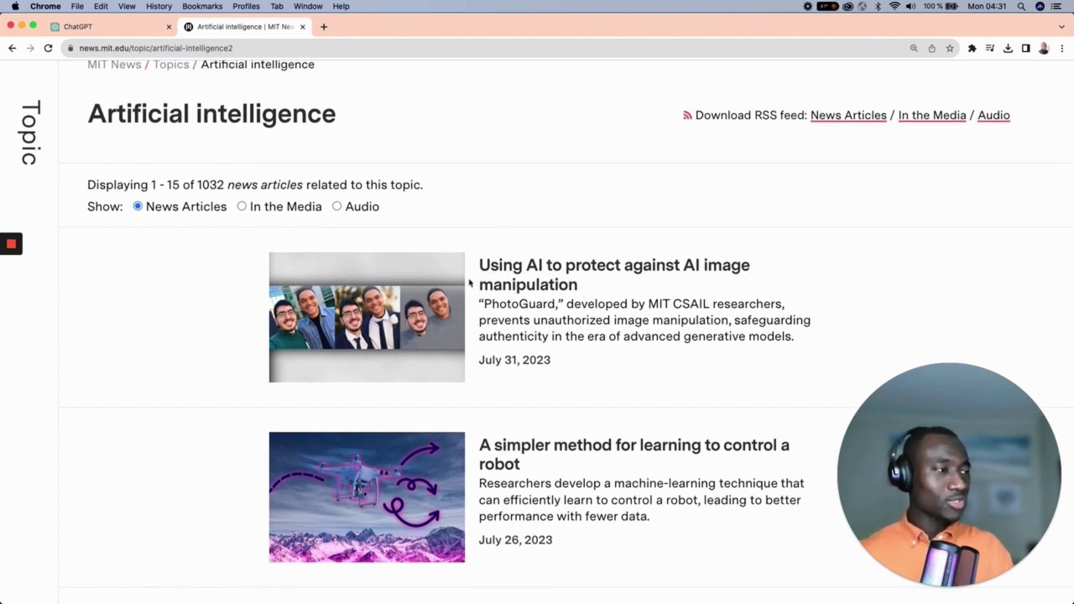
{"action": "left_click_drag", "start_coordinate": [588, 294], "coordinate": [481, 265]}
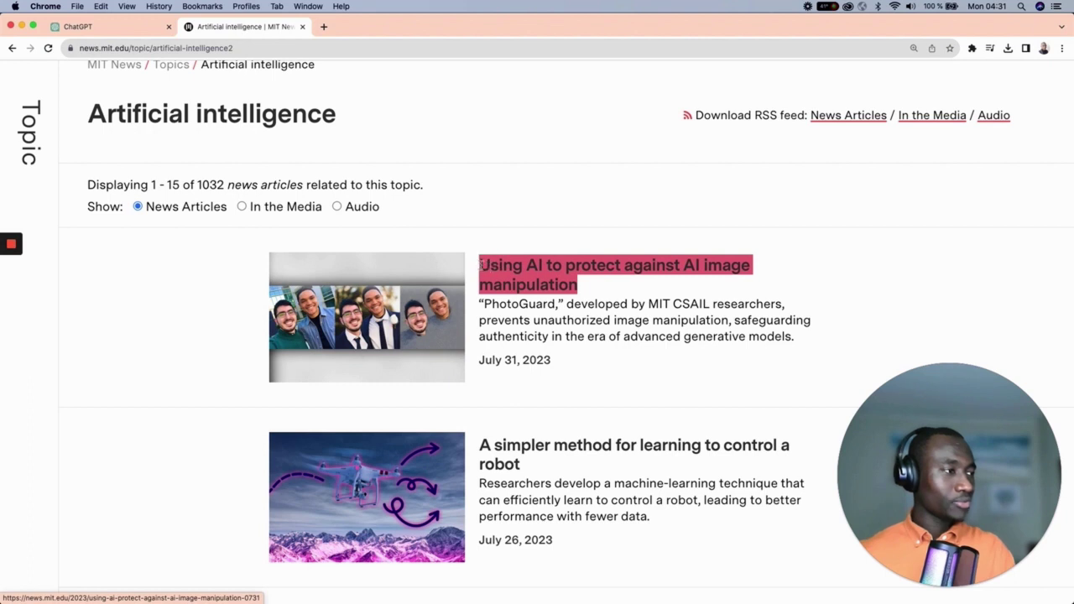
{"action": "triple_click", "coordinate": [626, 336]}
{"action": "left_click_drag", "start_coordinate": [556, 361], "coordinate": [479, 359]}
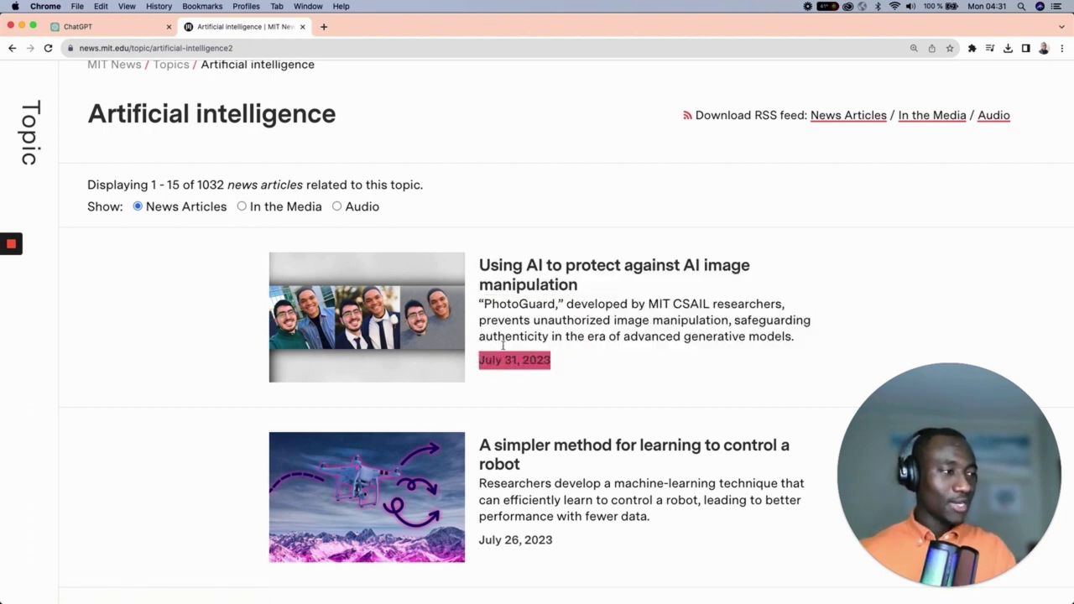
{"action": "left_click_drag", "start_coordinate": [591, 290], "coordinate": [482, 265]}
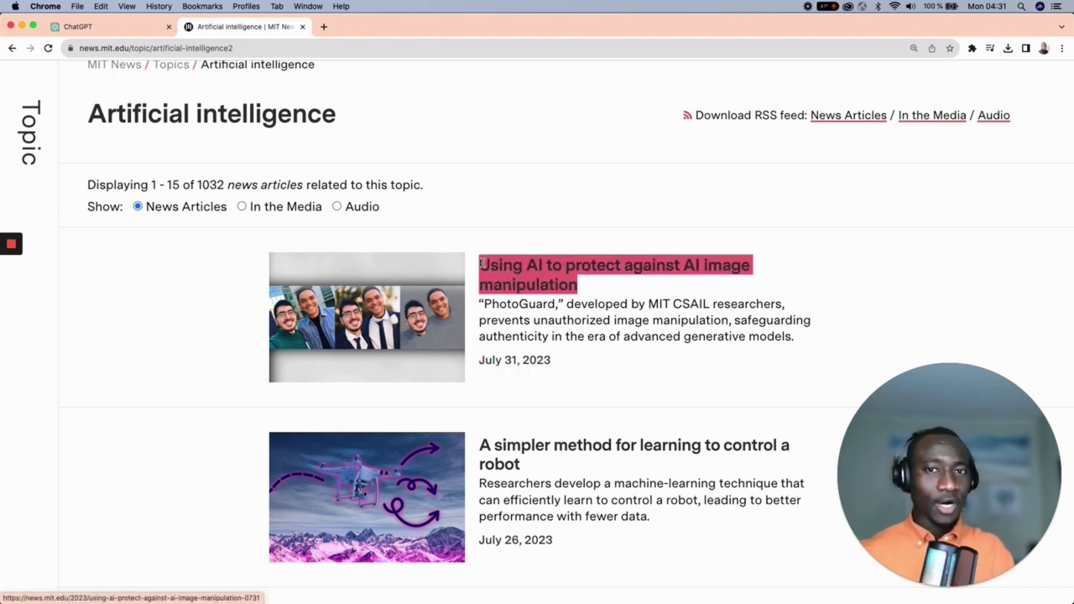
{"action": "left_click", "coordinate": [604, 359]}
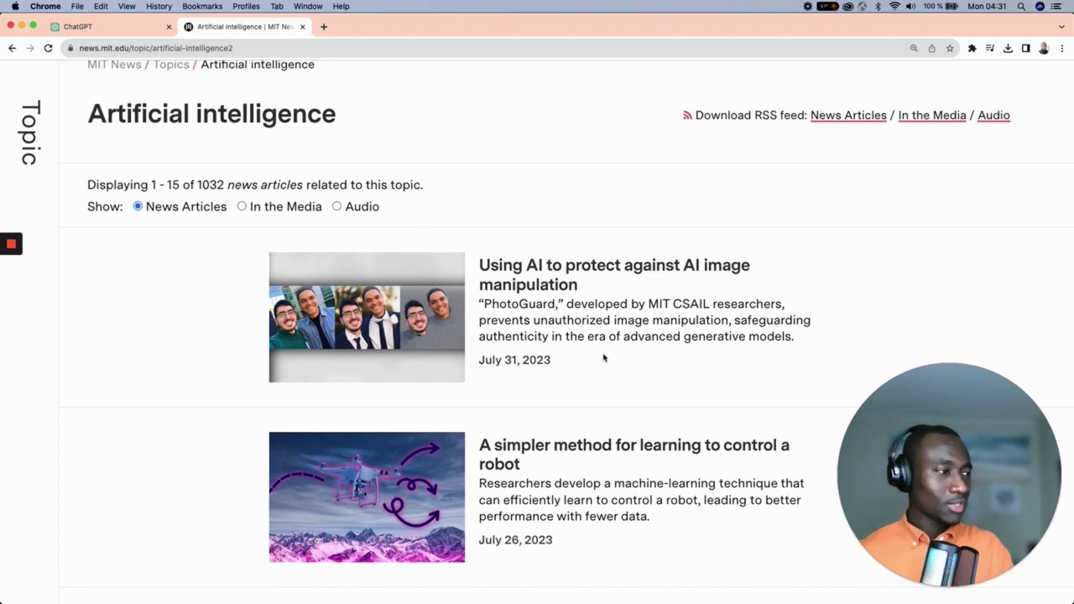
Step: Start a GPT-4 chat in Plugins mode and enable the Earth plugin from the plugin list
{"action": "left_click", "coordinate": [103, 31]}
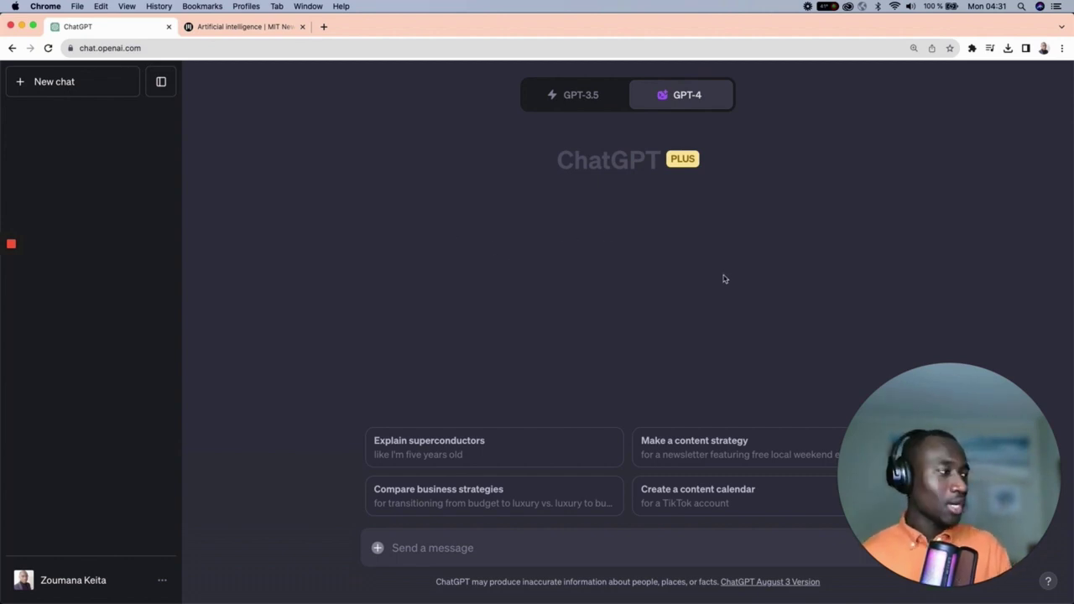
{"action": "mouse_move", "coordinate": [679, 98]}
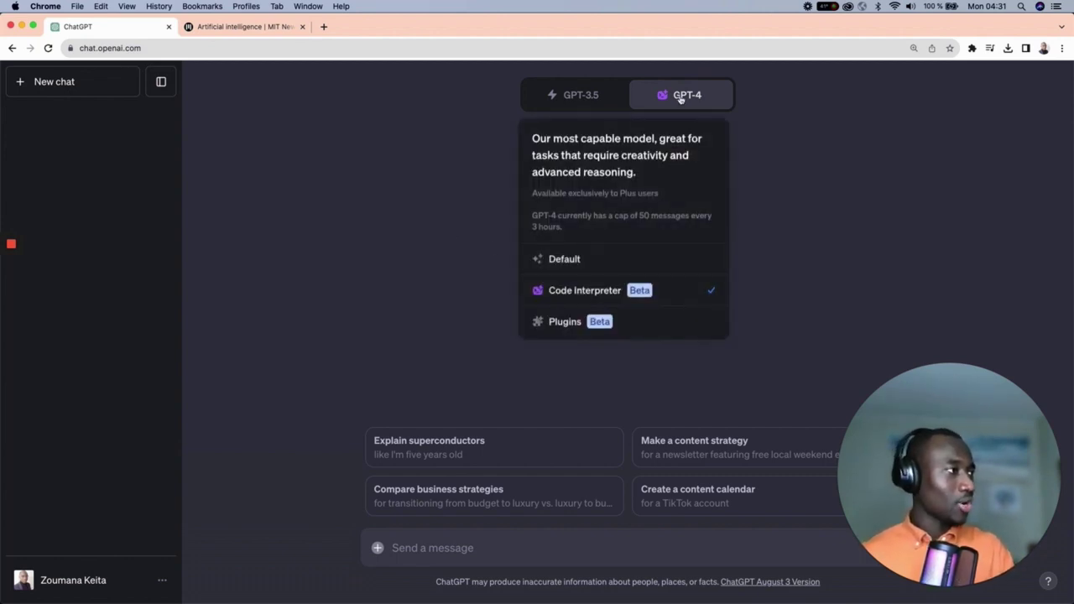
{"action": "left_click", "coordinate": [573, 326]}
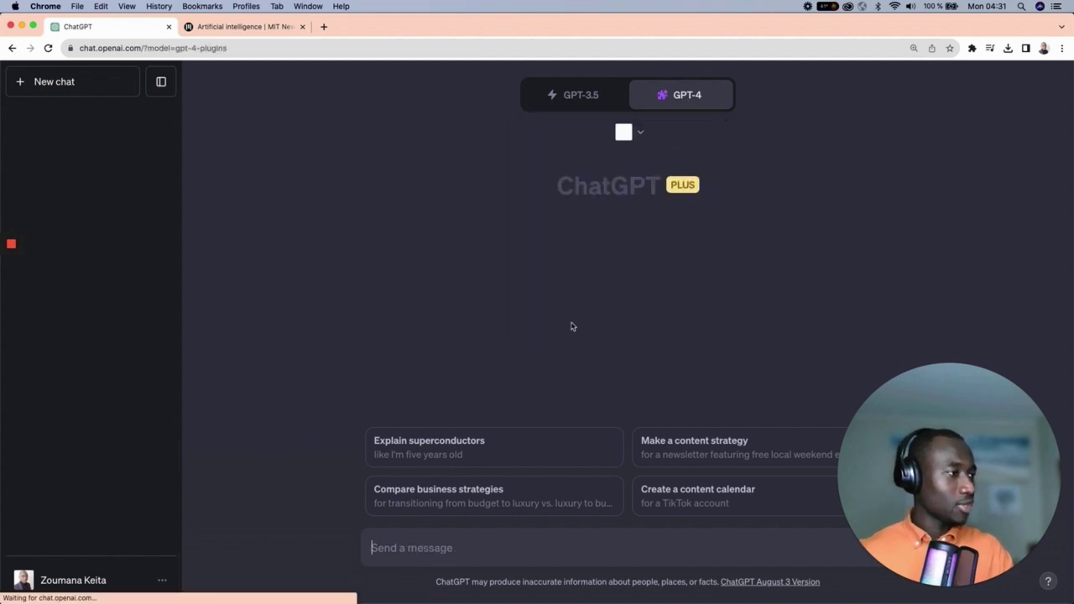
{"action": "left_click", "coordinate": [645, 134]}
{"action": "left_click", "coordinate": [624, 261]}
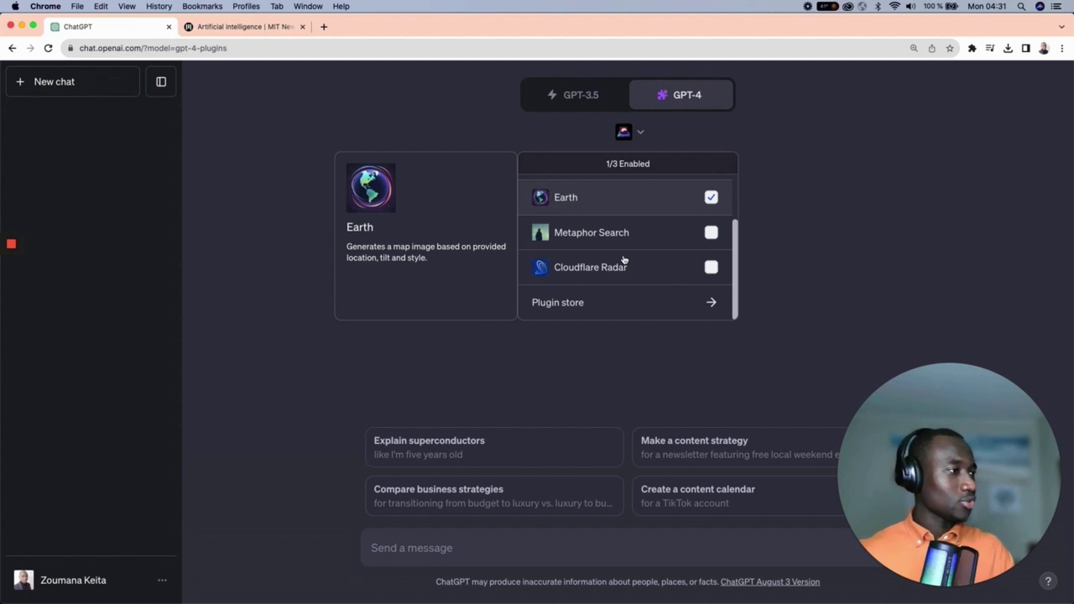
Step: Search the Plugin store for 'scraper' to confirm it is installed, then close the store
{"action": "left_click", "coordinate": [604, 304]}
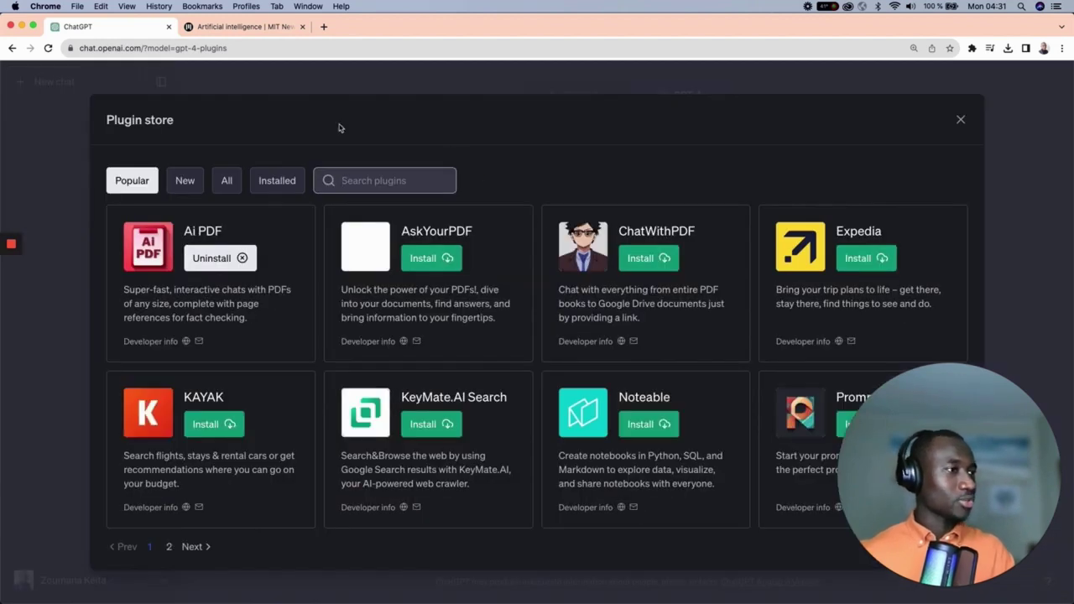
{"action": "left_click", "coordinate": [417, 179]}
{"action": "type", "text": "s"}
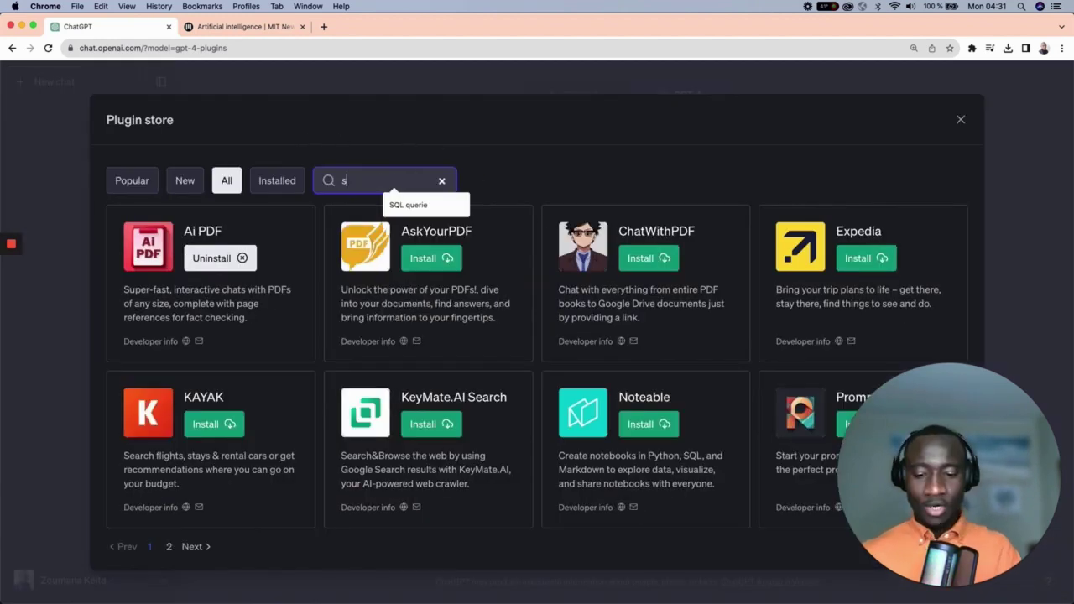
{"action": "type", "text": "craper"}
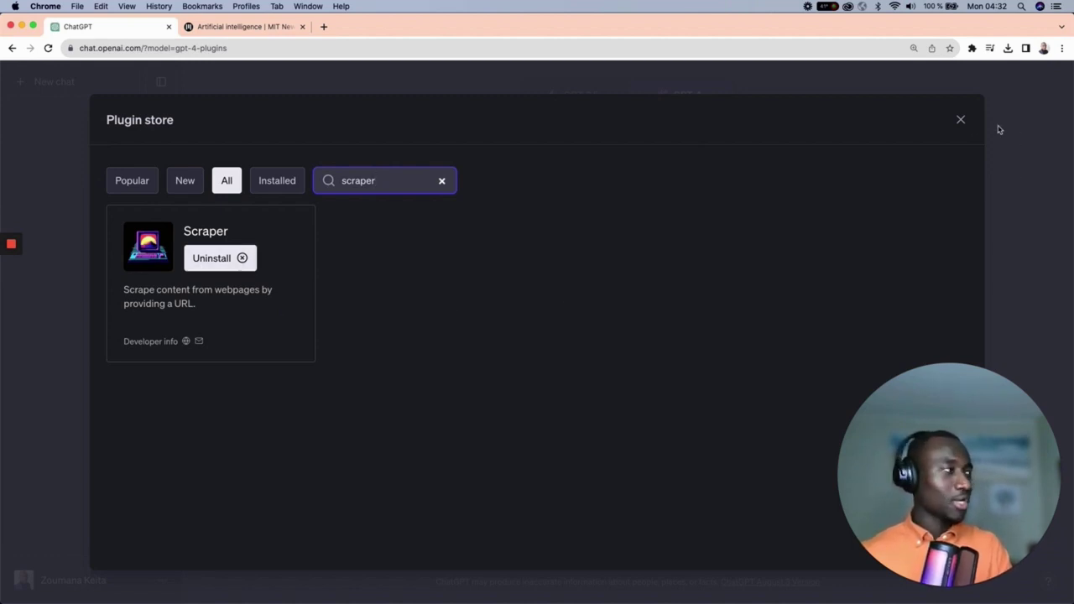
{"action": "left_click", "coordinate": [961, 121]}
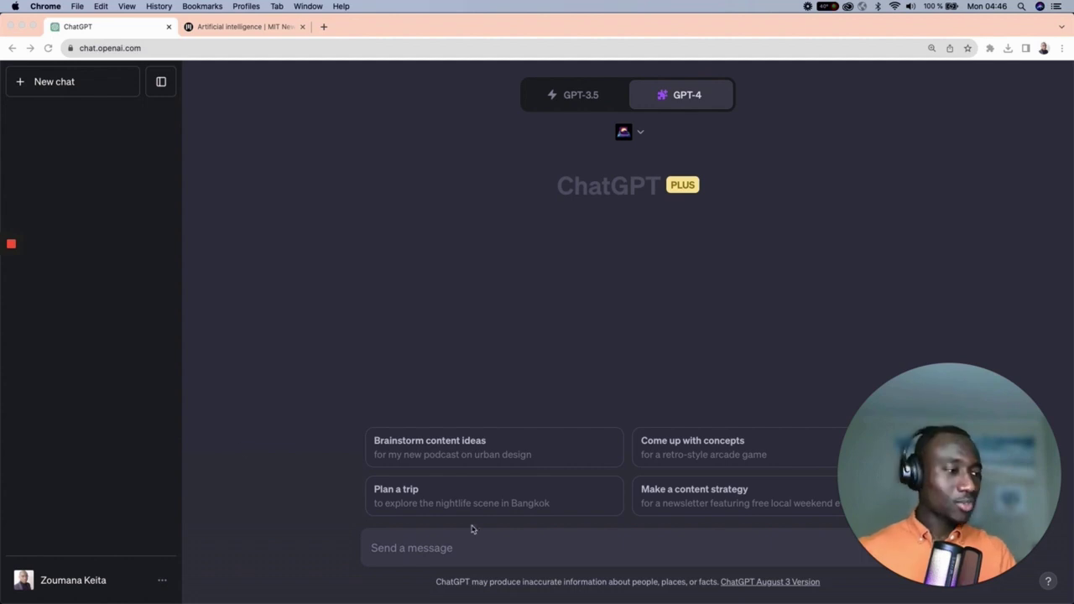
Step: Paste the scraping prompt and check its URL against the MIT News page address
{"action": "type", "text": "Please scrape data from the URL provided below: https://news.mit.edu/topic/artificial-intelligence2  The information to be collected for each news article contains the following attributes: - The title - The publication date - The description - The link to the article Show the result in a table where the columns correspond to the above attributes"}
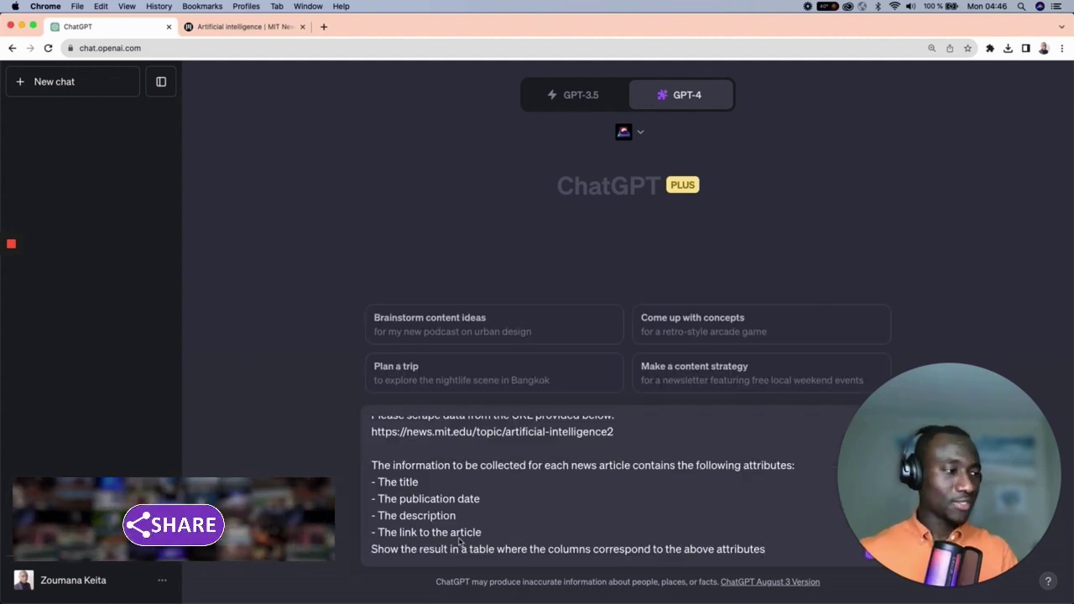
{"action": "scroll", "coordinate": [473, 477], "scroll_direction": "up", "scroll_amount": 1}
{"action": "left_click_drag", "start_coordinate": [614, 439], "coordinate": [369, 426]}
{"action": "triple_click", "coordinate": [443, 442]}
{"action": "left_click", "coordinate": [268, 30]}
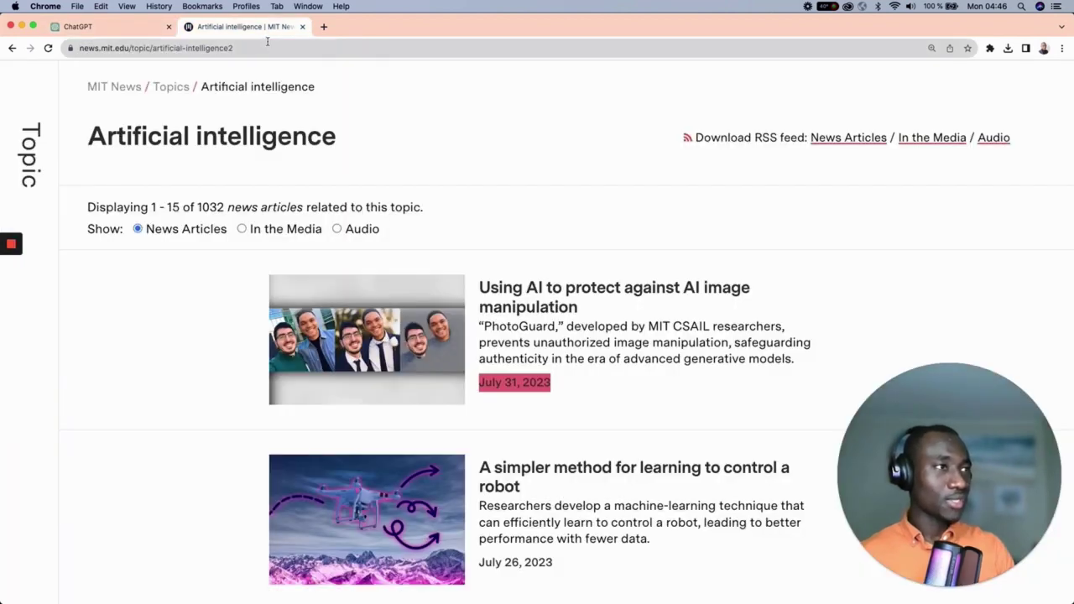
{"action": "double_click", "coordinate": [262, 48]}
{"action": "triple_click", "coordinate": [261, 48]}
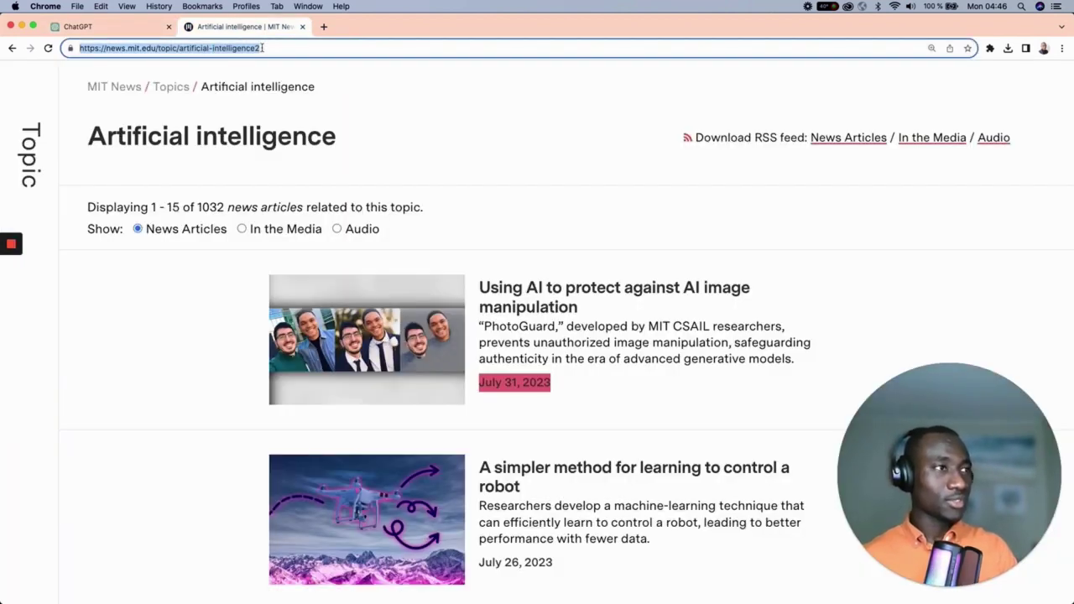
{"action": "left_click", "coordinate": [77, 25]}
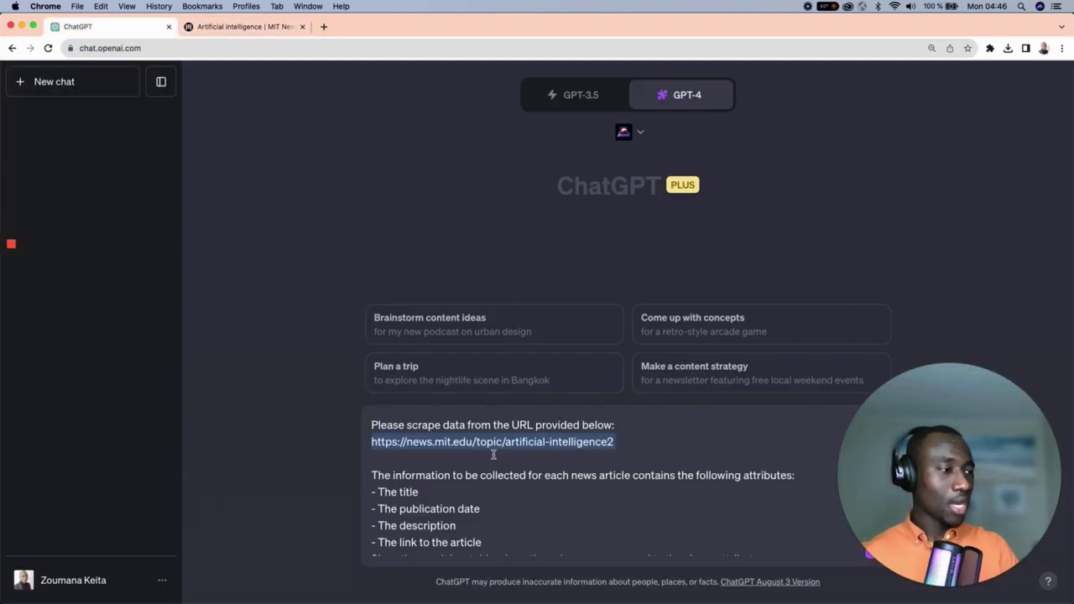
{"action": "left_click", "coordinate": [412, 457]}
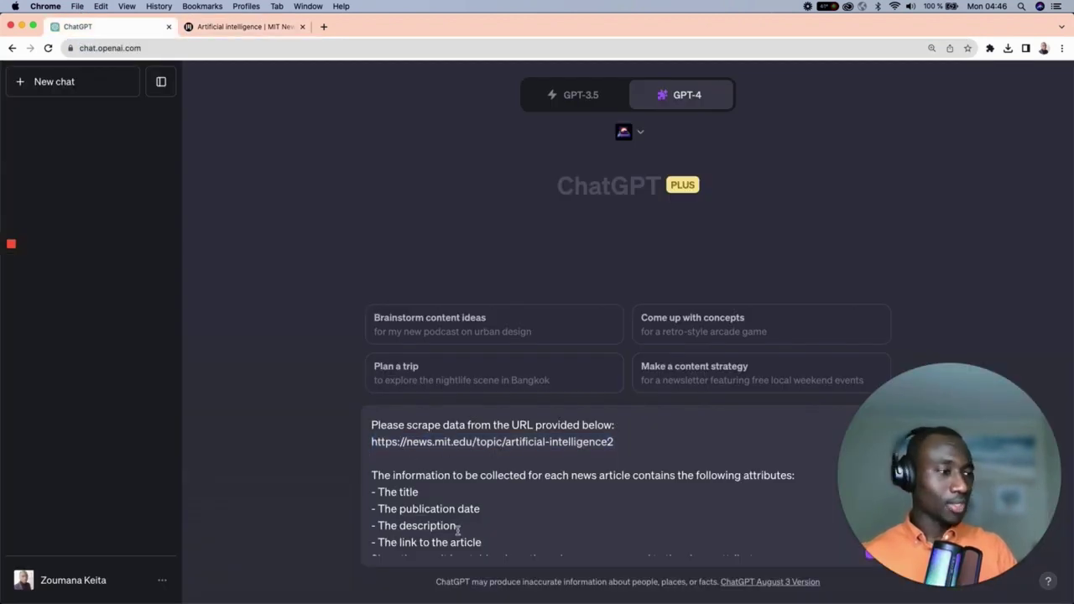
Step: Review the prompt's requested fields: title, publication date, description and link in a table
{"action": "scroll", "coordinate": [437, 491], "scroll_direction": "down", "scroll_amount": 1}
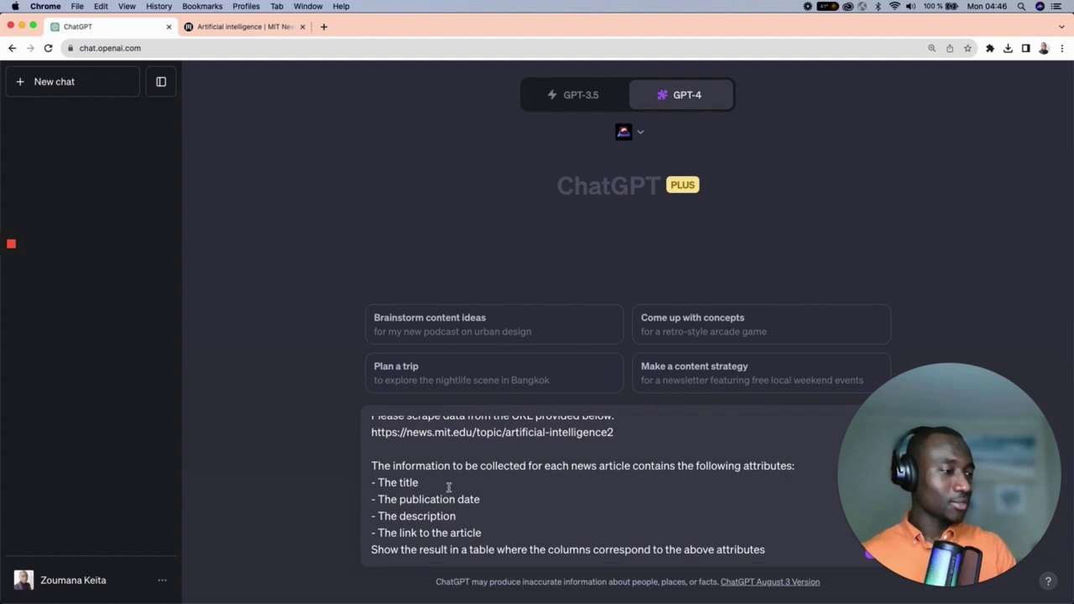
{"action": "scroll", "coordinate": [449, 487], "scroll_direction": "up", "scroll_amount": 1}
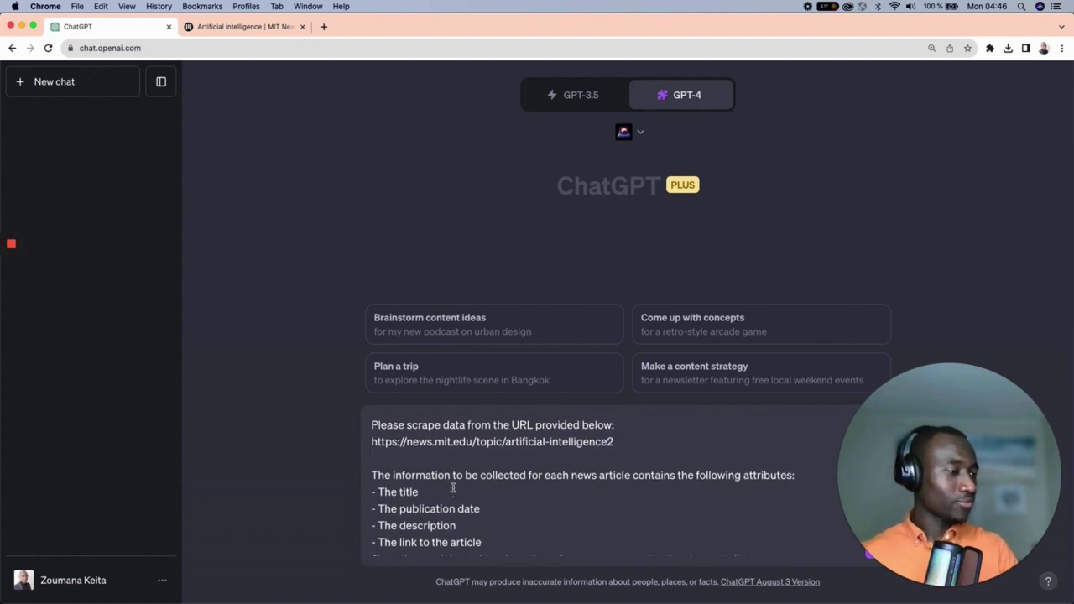
{"action": "scroll", "coordinate": [618, 484], "scroll_direction": "down", "scroll_amount": 1}
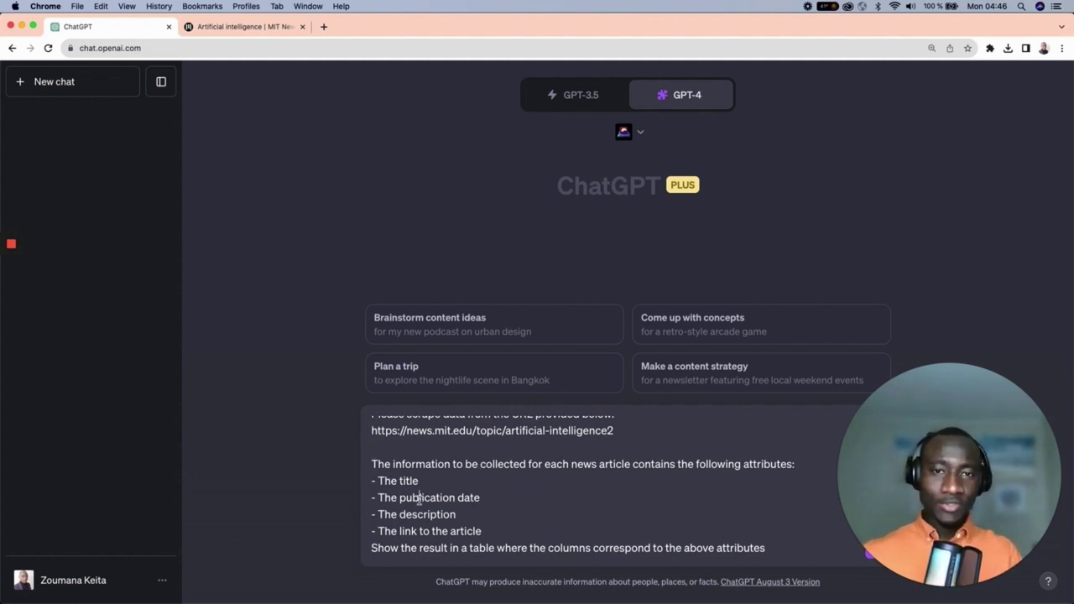
{"action": "left_click_drag", "start_coordinate": [493, 532], "coordinate": [420, 532]}
{"action": "left_click_drag", "start_coordinate": [870, 472], "coordinate": [960, 290]}
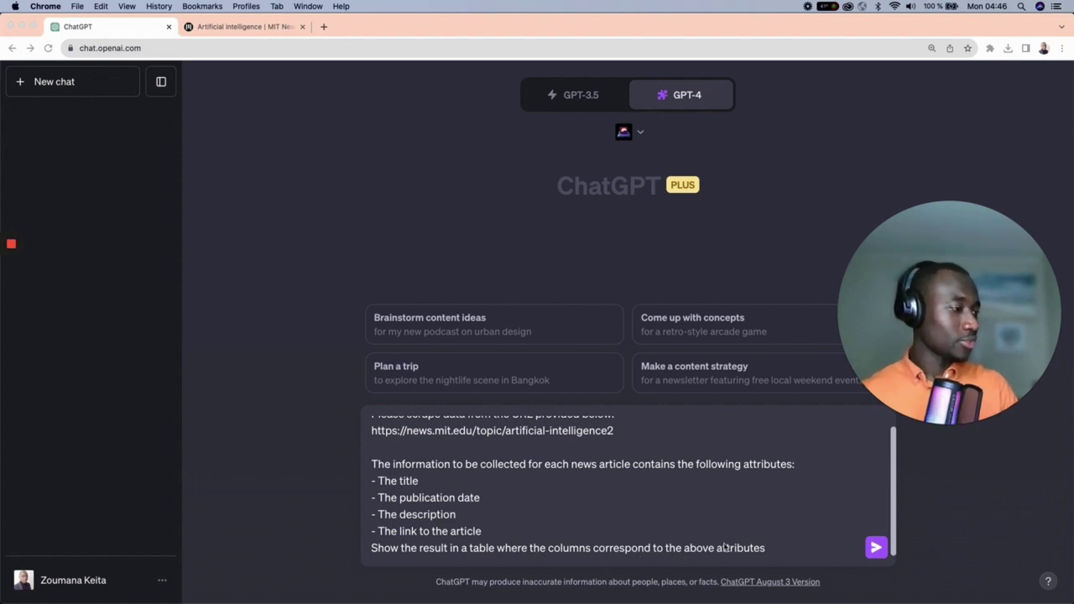
{"action": "left_click_drag", "start_coordinate": [481, 531], "coordinate": [374, 481]}
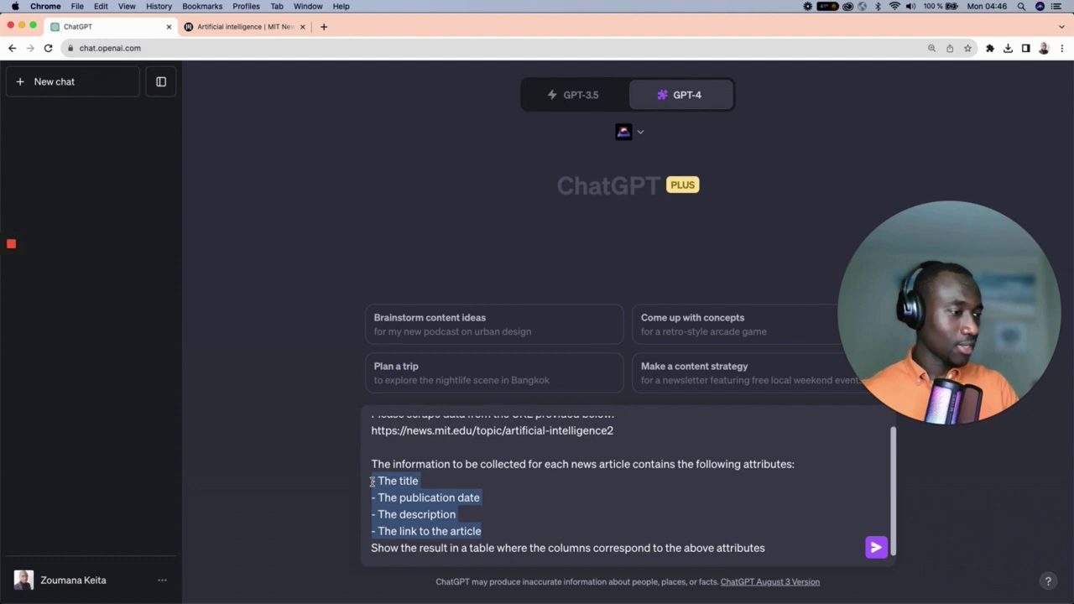
Step: Send the scraping prompt so the Scraper plugin returns a Title/Date/Description/Link table
{"action": "left_click", "coordinate": [874, 550]}
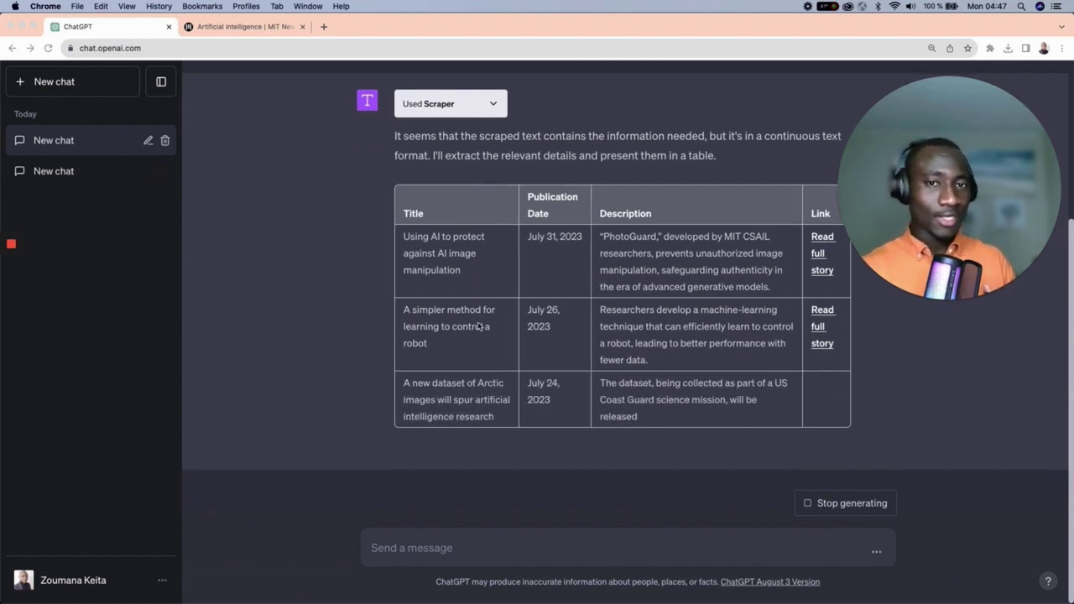
{"action": "triple_click", "coordinate": [438, 252]}
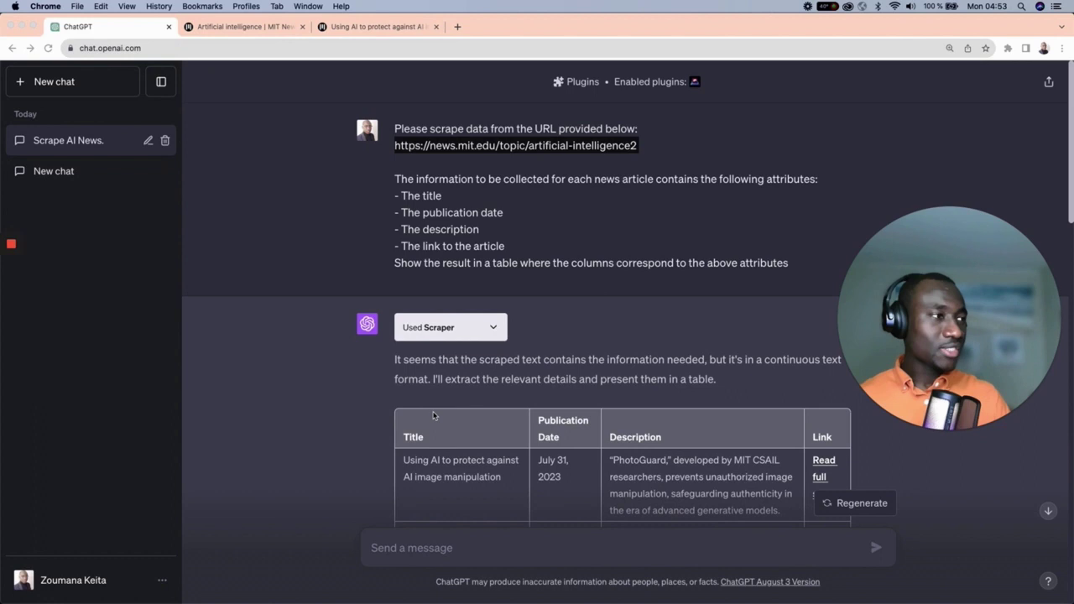
Step: Inspect the first article's title and date in the scraped table
{"action": "scroll", "coordinate": [395, 370], "scroll_direction": "down", "scroll_amount": 5}
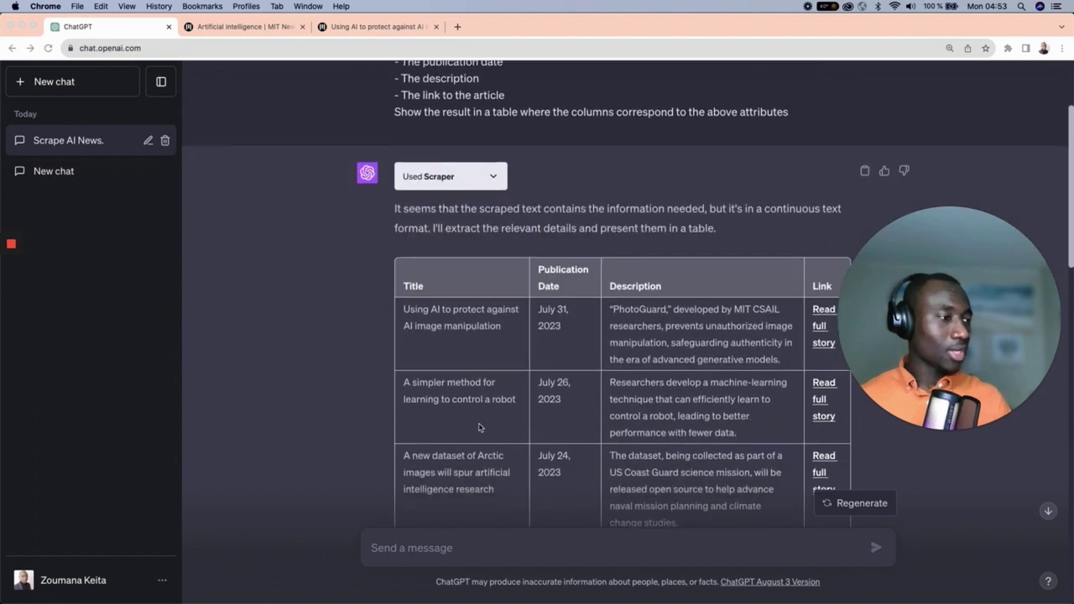
{"action": "scroll", "coordinate": [584, 367], "scroll_direction": "down", "scroll_amount": 1}
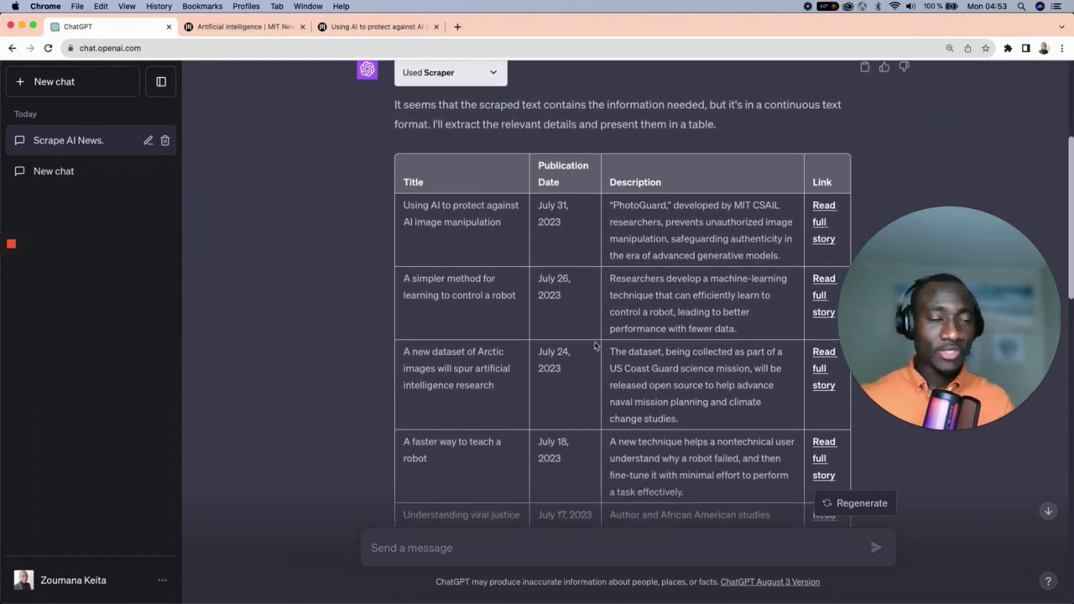
{"action": "triple_click", "coordinate": [447, 220]}
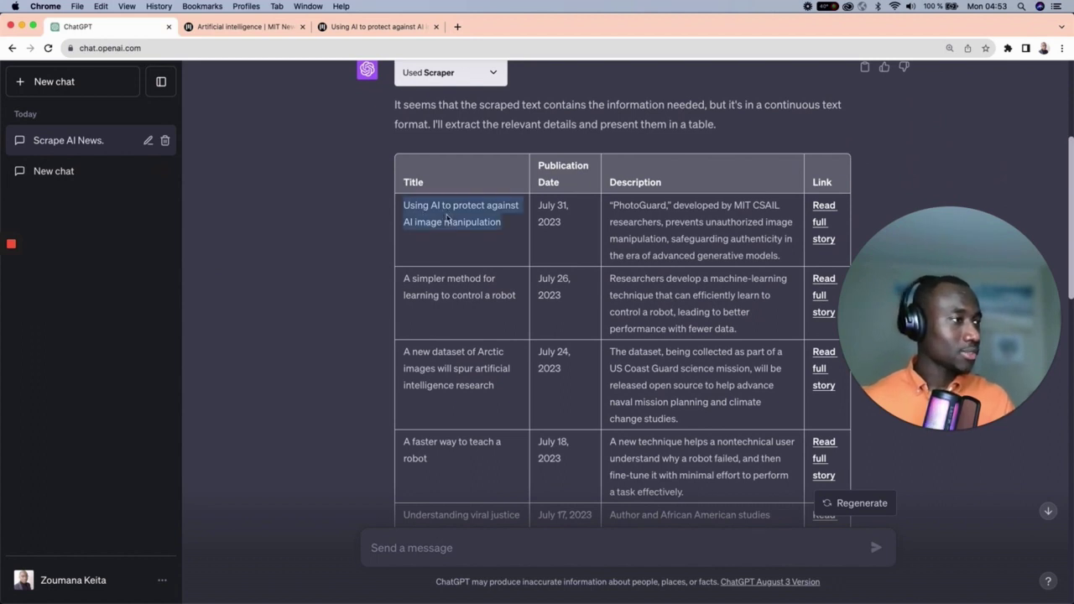
{"action": "left_click", "coordinate": [506, 225]}
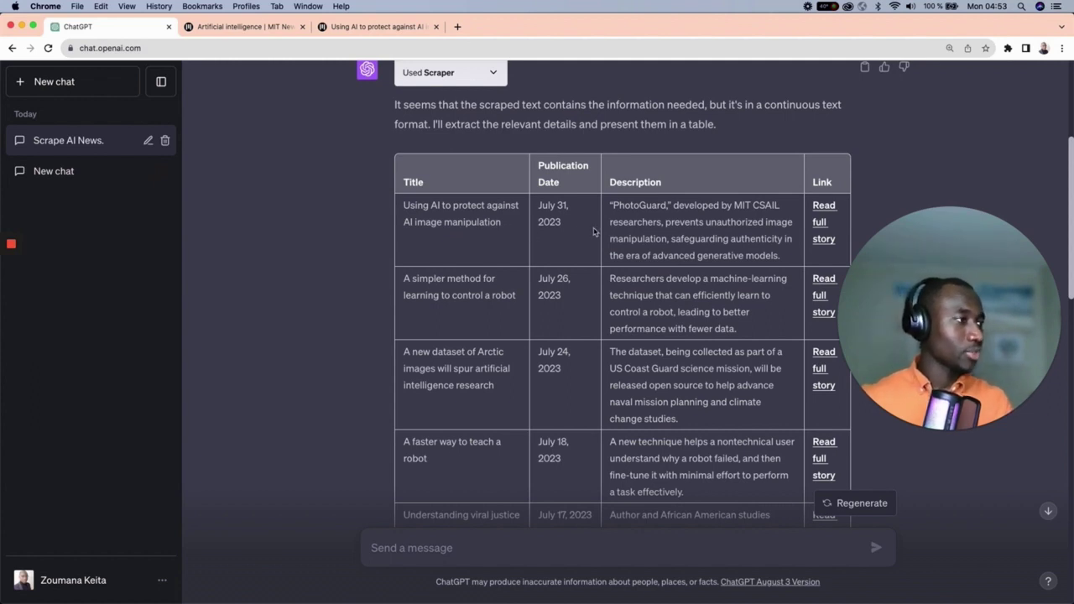
{"action": "double_click", "coordinate": [549, 222]}
{"action": "left_click", "coordinate": [704, 223]}
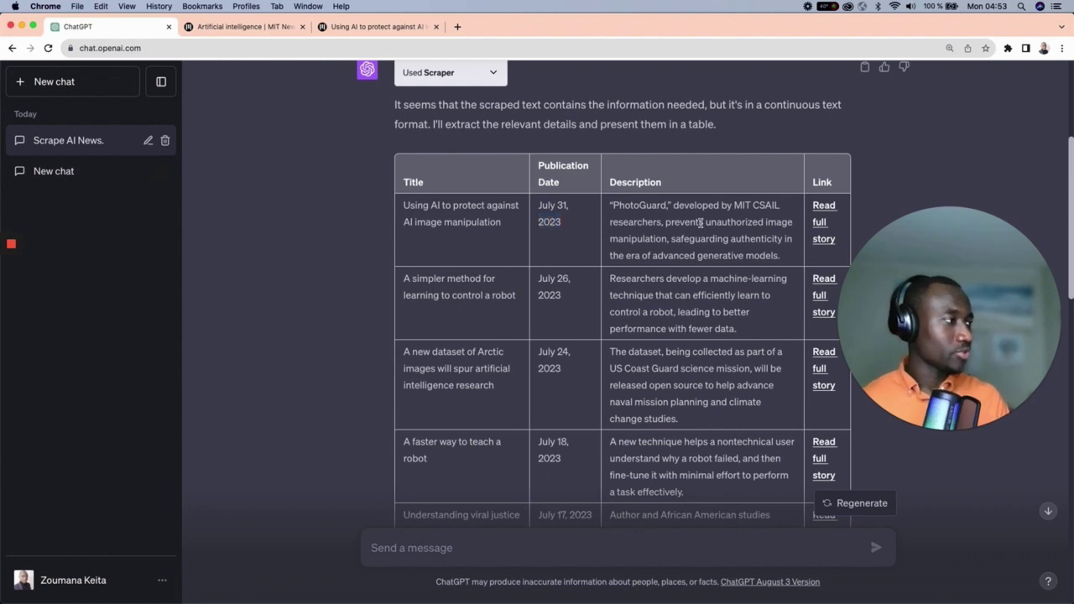
Step: Open the first article's full story in a new tab, review it, and return to ChatGPT
{"action": "left_click", "coordinate": [824, 214], "text": "super"}
{"action": "left_click", "coordinate": [489, 27]}
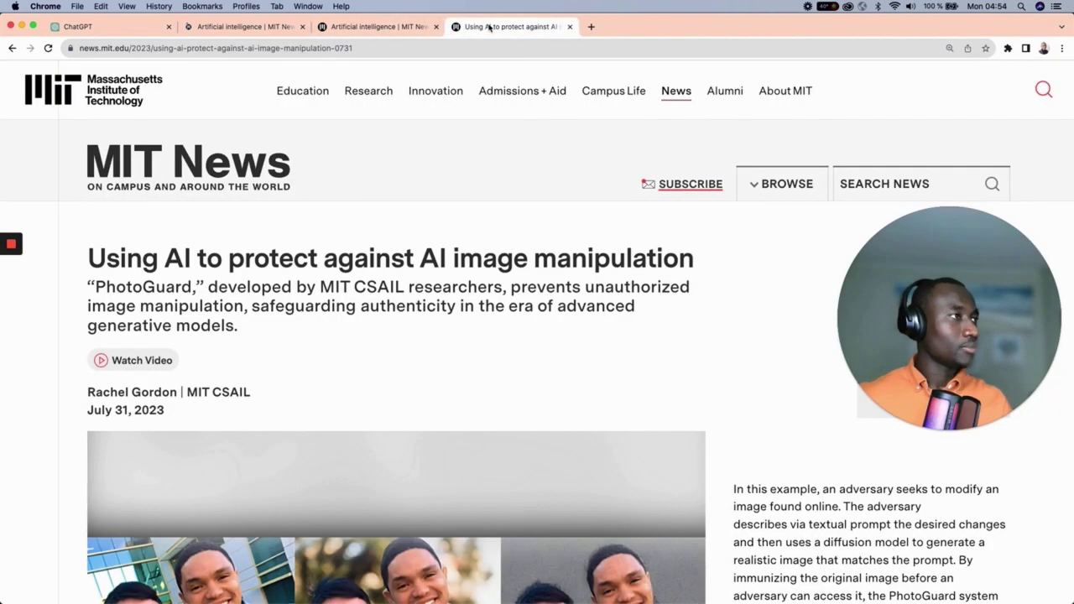
{"action": "scroll", "coordinate": [487, 282], "scroll_direction": "down", "scroll_amount": 3}
{"action": "scroll", "coordinate": [486, 284], "scroll_direction": "up", "scroll_amount": 1}
{"action": "scroll", "coordinate": [487, 287], "scroll_direction": "down", "scroll_amount": 1}
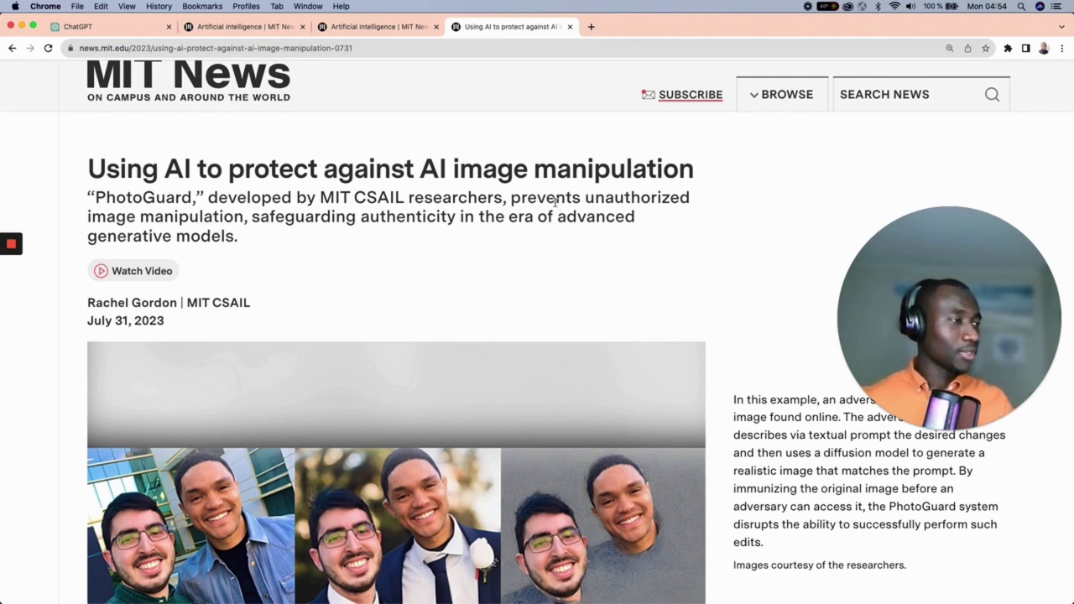
{"action": "left_click", "coordinate": [389, 52]}
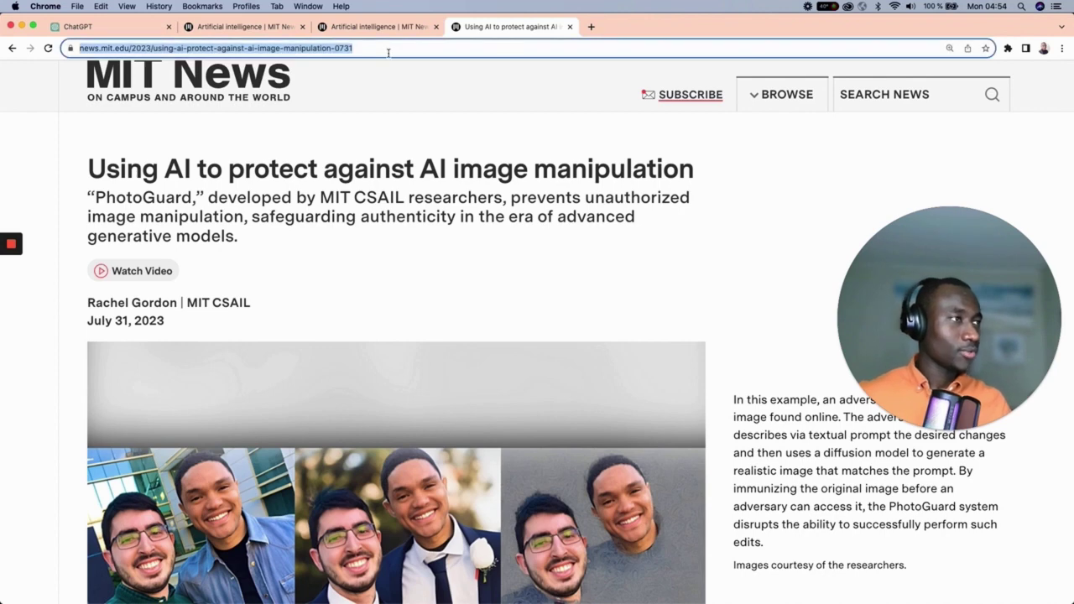
{"action": "left_click", "coordinate": [402, 206]}
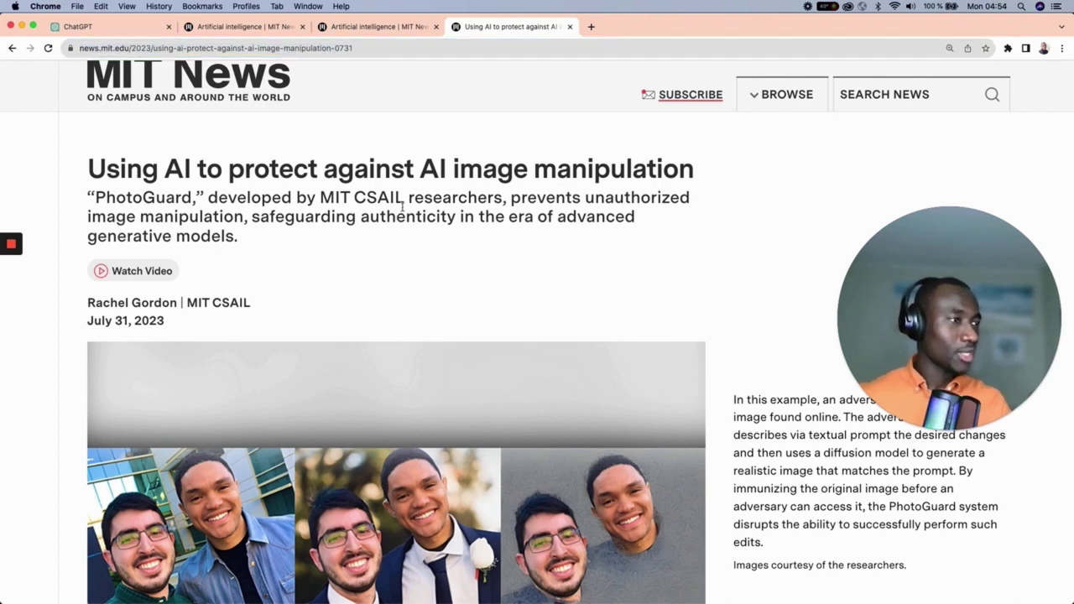
{"action": "scroll", "coordinate": [402, 206], "scroll_direction": "down", "scroll_amount": 1}
{"action": "scroll", "coordinate": [402, 206], "scroll_direction": "up", "scroll_amount": 2}
{"action": "key", "text": "super+1"}
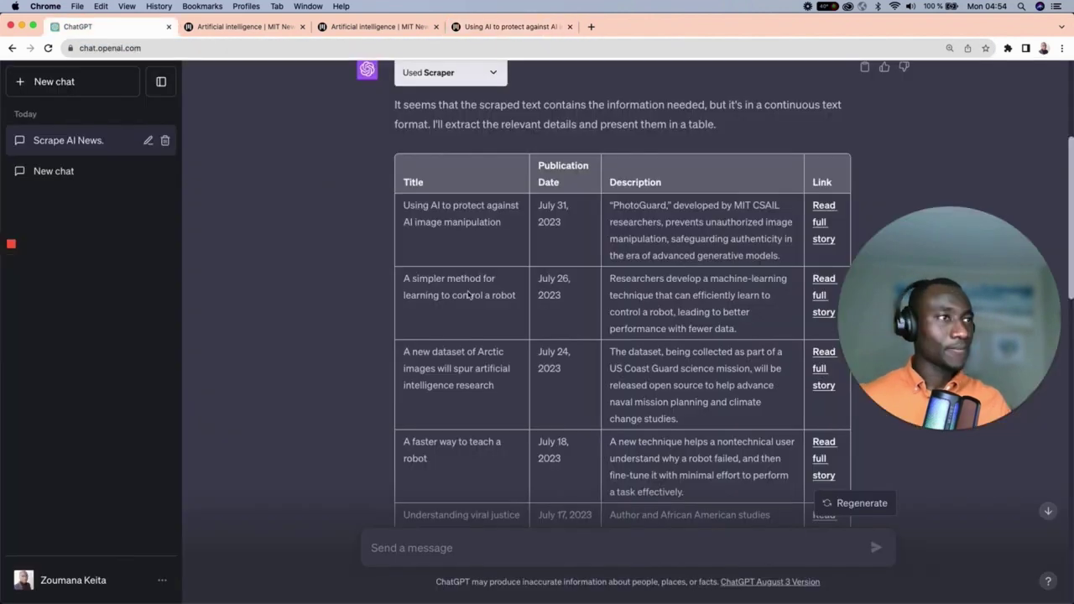
Step: Open a new, empty chat from the sidebar, keeping Scrape AI News in the history
{"action": "scroll", "coordinate": [583, 336], "scroll_direction": "down", "scroll_amount": 2}
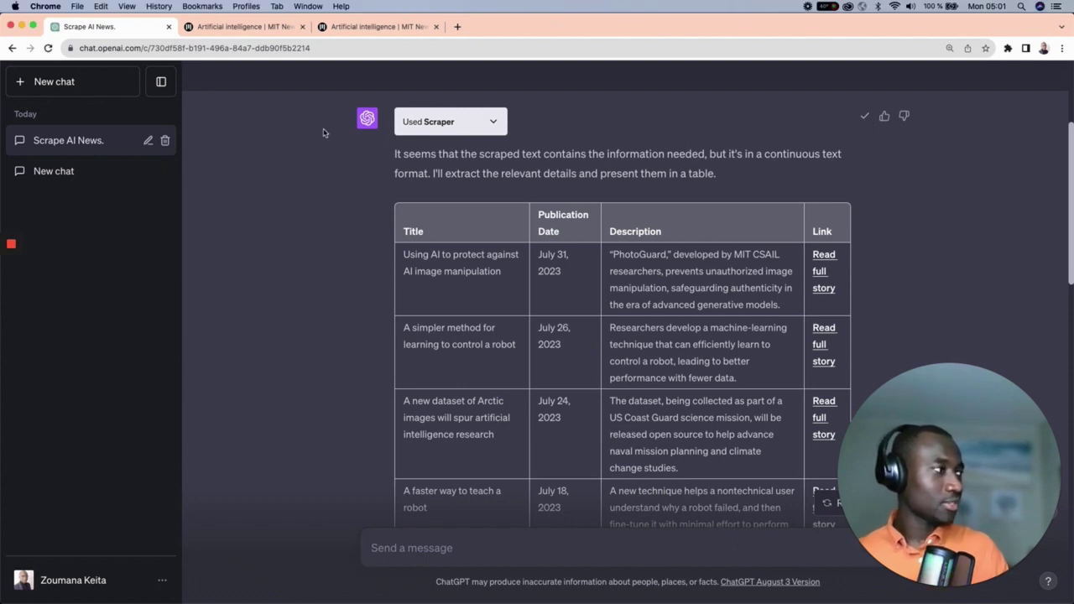
{"action": "left_click", "coordinate": [78, 83]}
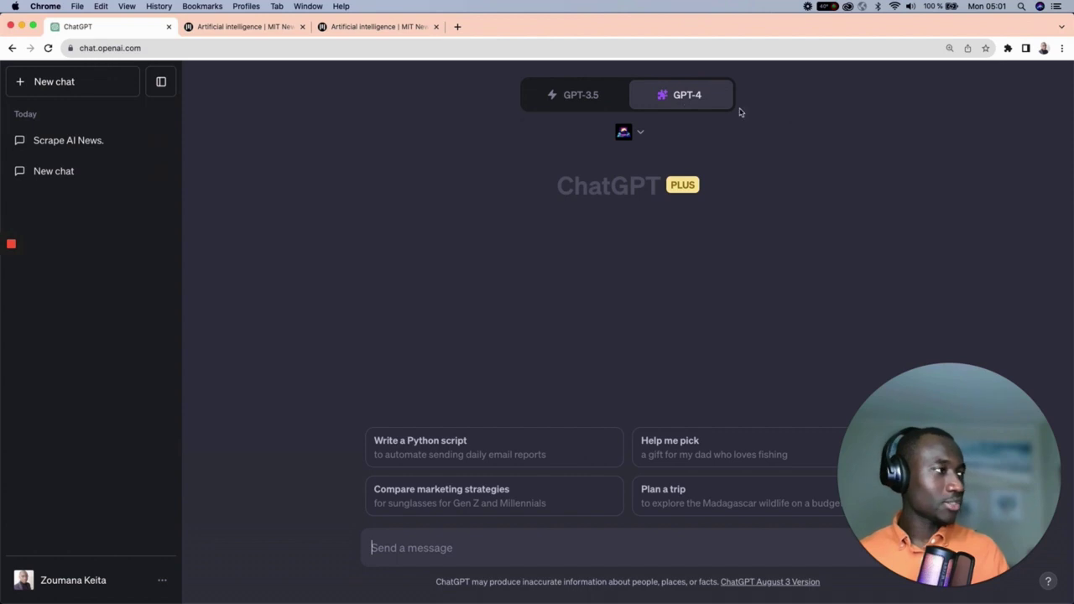
Step: Switch GPT-4 to Code Interpreter, paste the scraped article table, and select its intro paragraph
{"action": "mouse_move", "coordinate": [682, 102]}
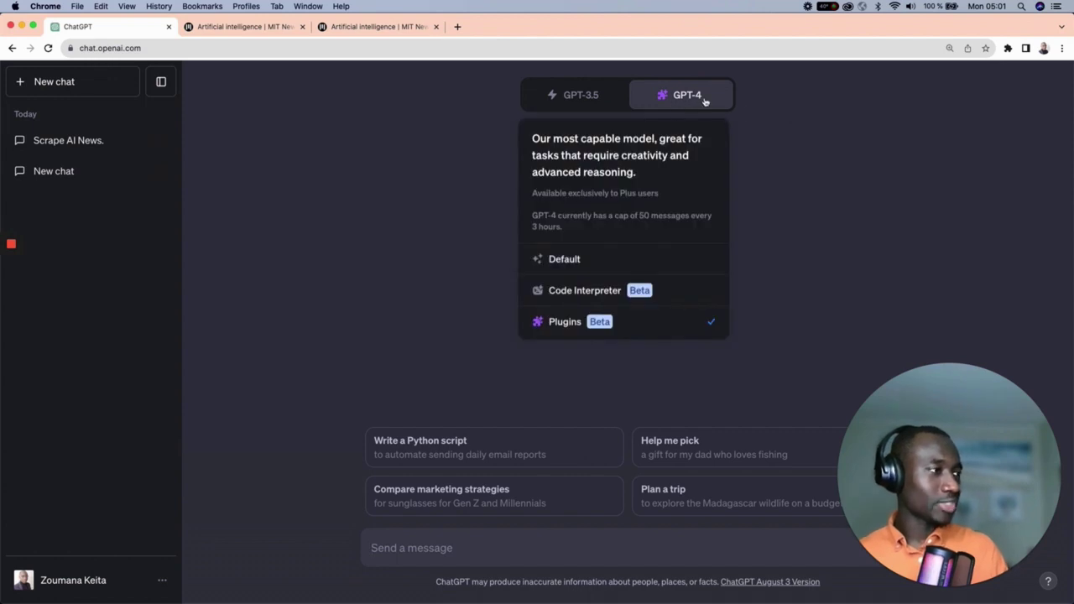
{"action": "left_click", "coordinate": [582, 290]}
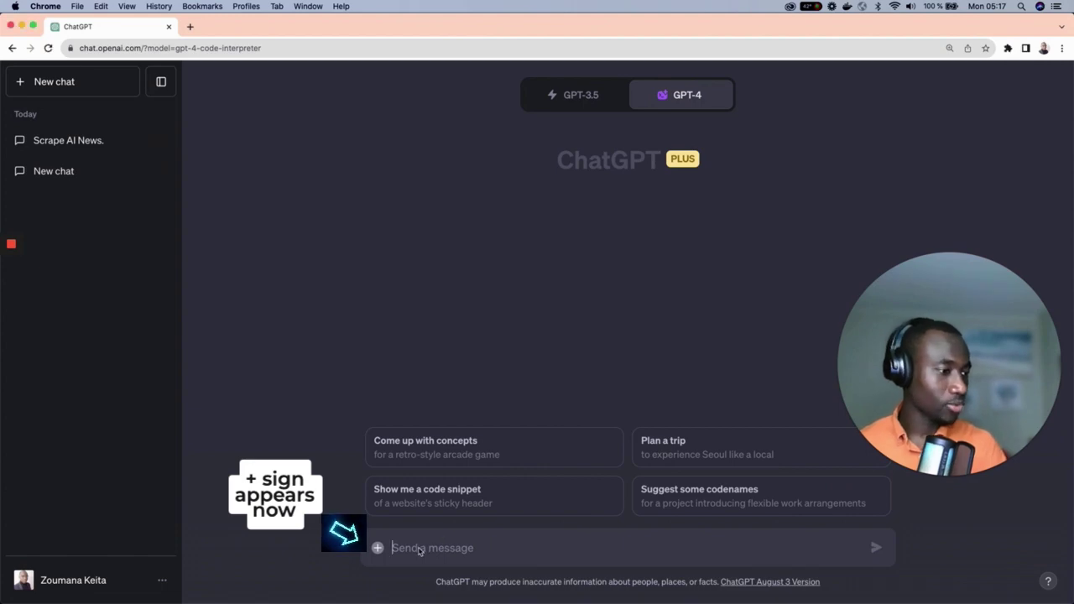
{"action": "key", "text": "super+v"}
{"action": "scroll", "coordinate": [458, 525], "scroll_direction": "up", "scroll_amount": 15}
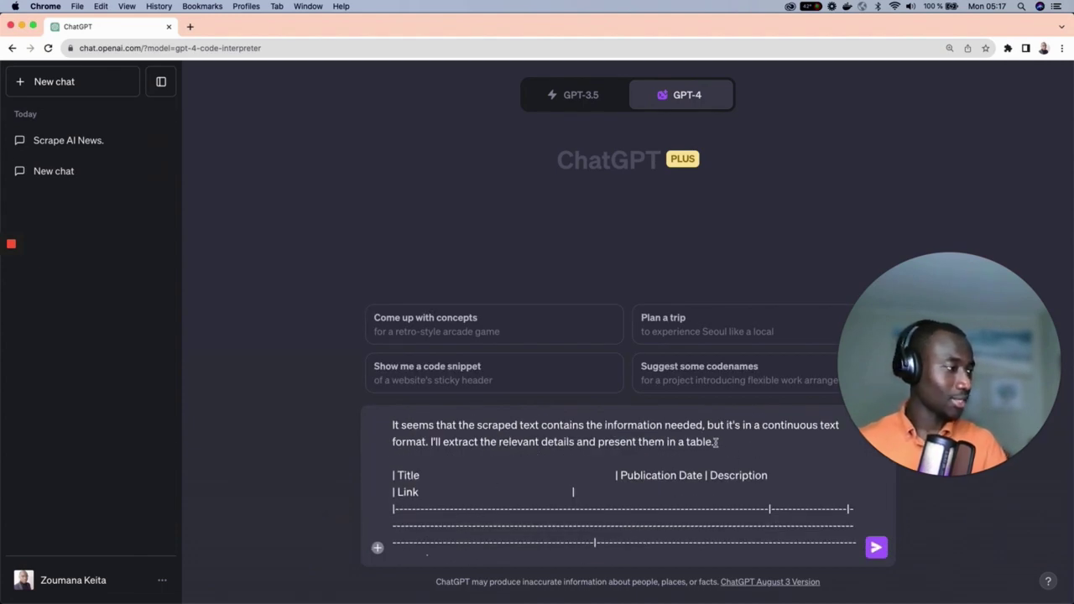
{"action": "left_click_drag", "start_coordinate": [716, 443], "coordinate": [385, 417]}
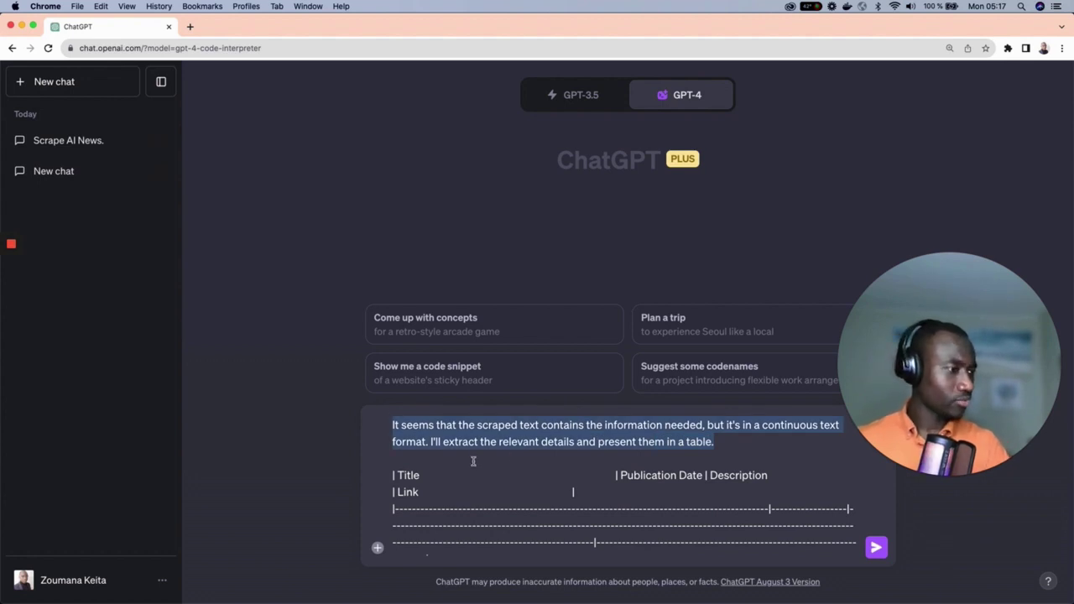
{"action": "left_click_drag", "start_coordinate": [735, 439], "coordinate": [362, 430]}
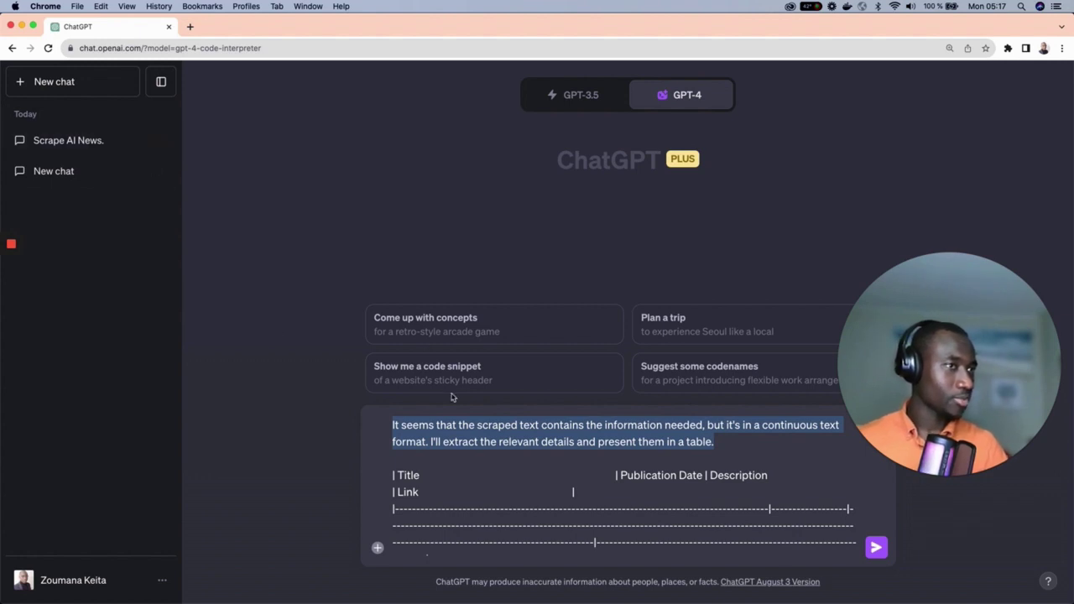
{"action": "left_click_drag", "start_coordinate": [732, 442], "coordinate": [383, 424]}
Step: Replace the intro with 'Please store this result into an Excel' and send the request
{"action": "key", "text": "BackSpace"}
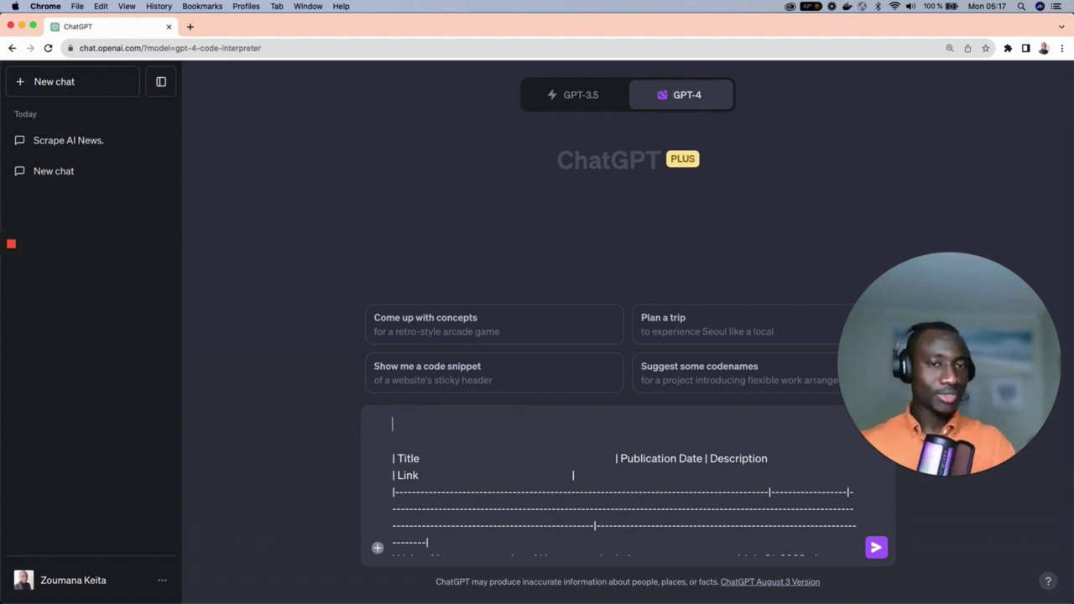
{"action": "type", "text": "Please store this result into "}
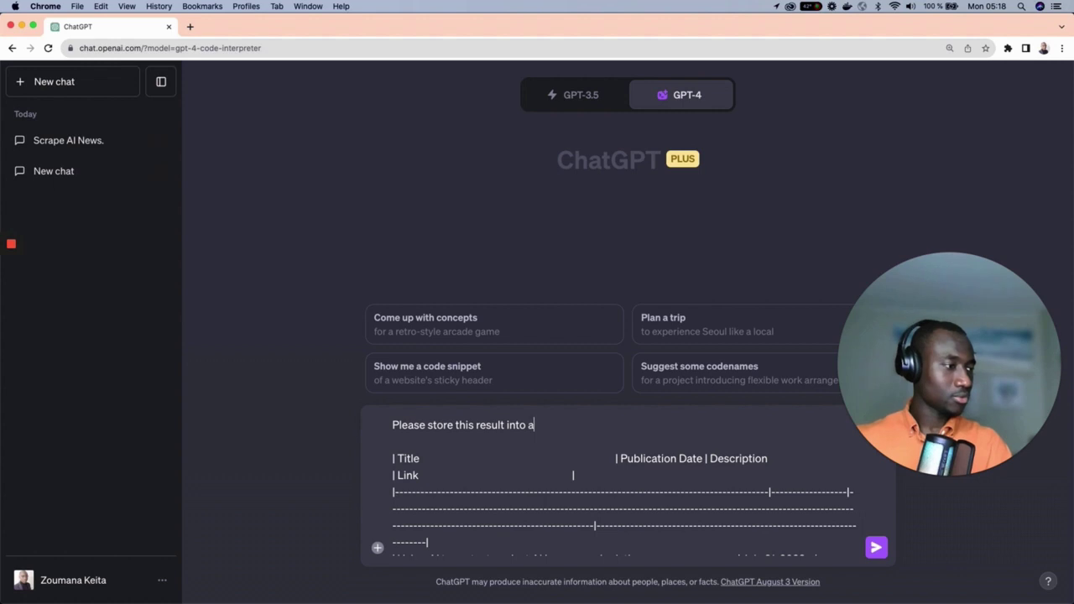
{"action": "type", "text": "an Excel file"}
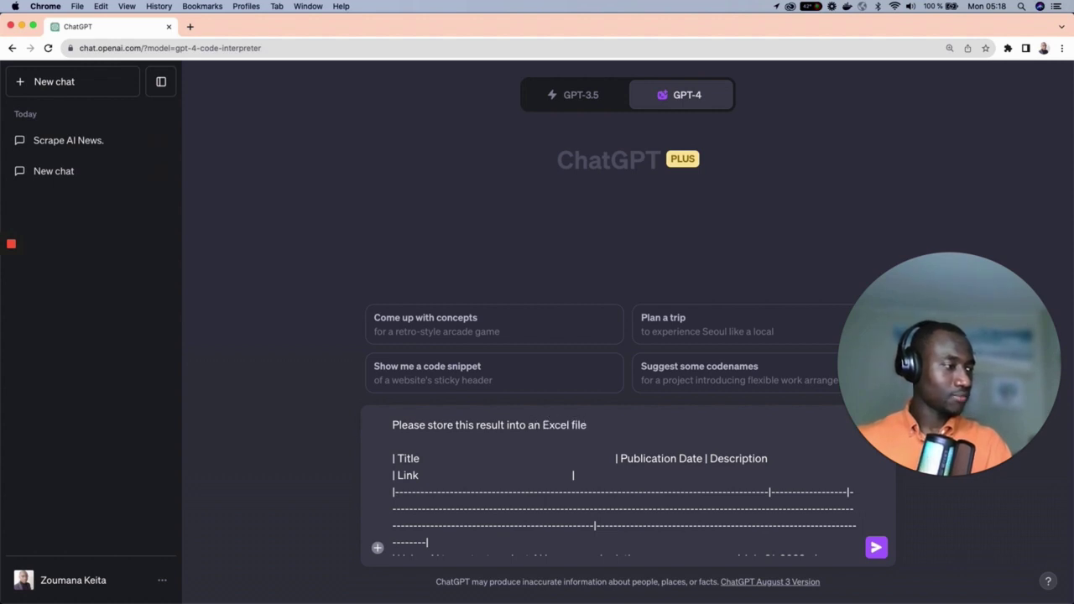
{"action": "key", "text": "Return"}
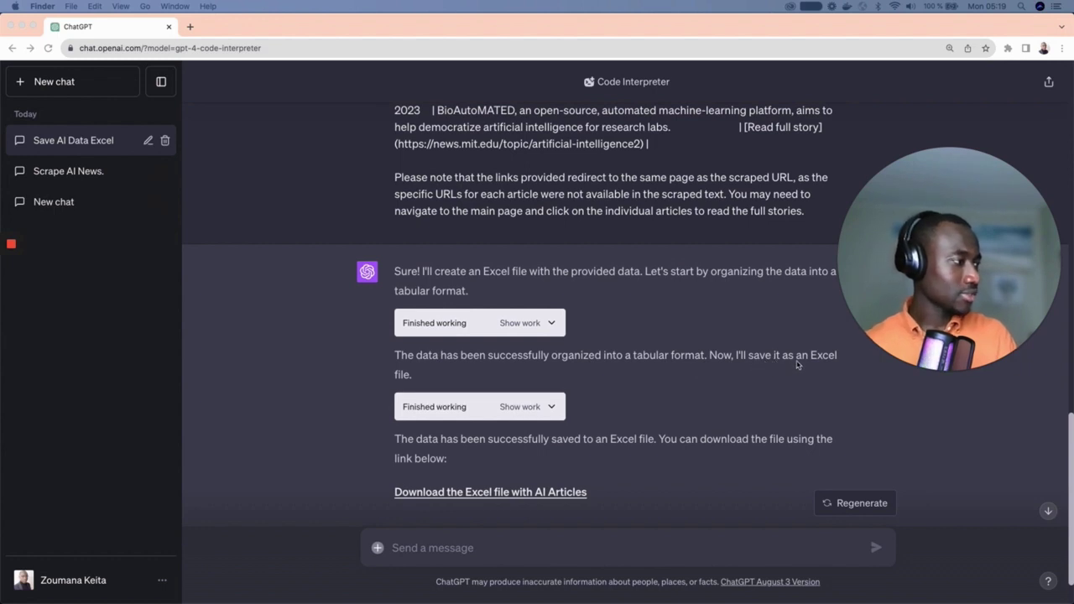
Step: Download ai_articles.xlsx from the chat's link and show it in its folder
{"action": "scroll", "coordinate": [505, 468], "scroll_direction": "down", "scroll_amount": 2}
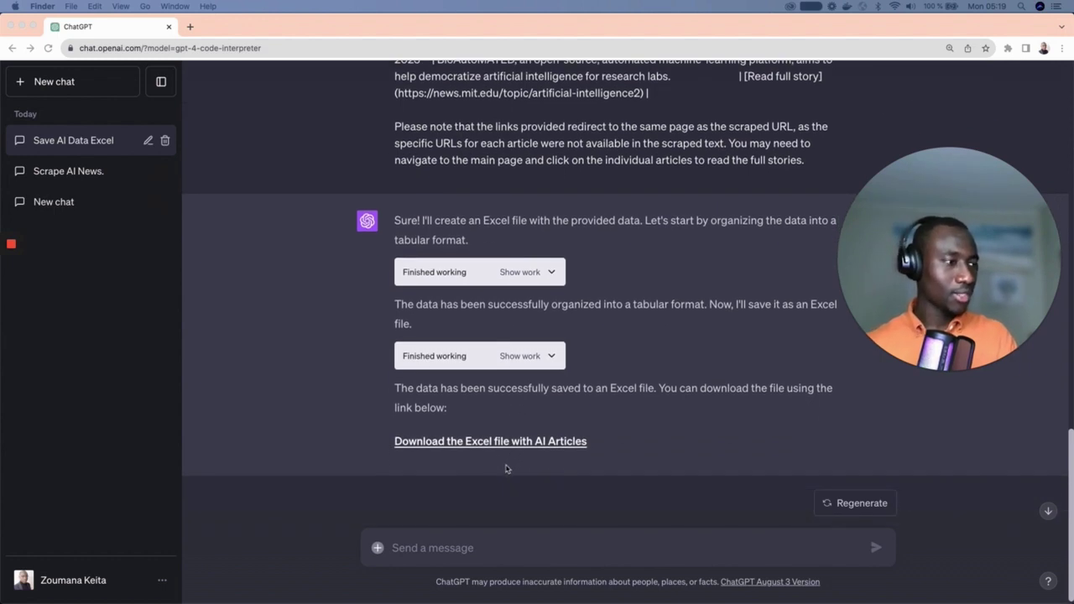
{"action": "left_click", "coordinate": [463, 443]}
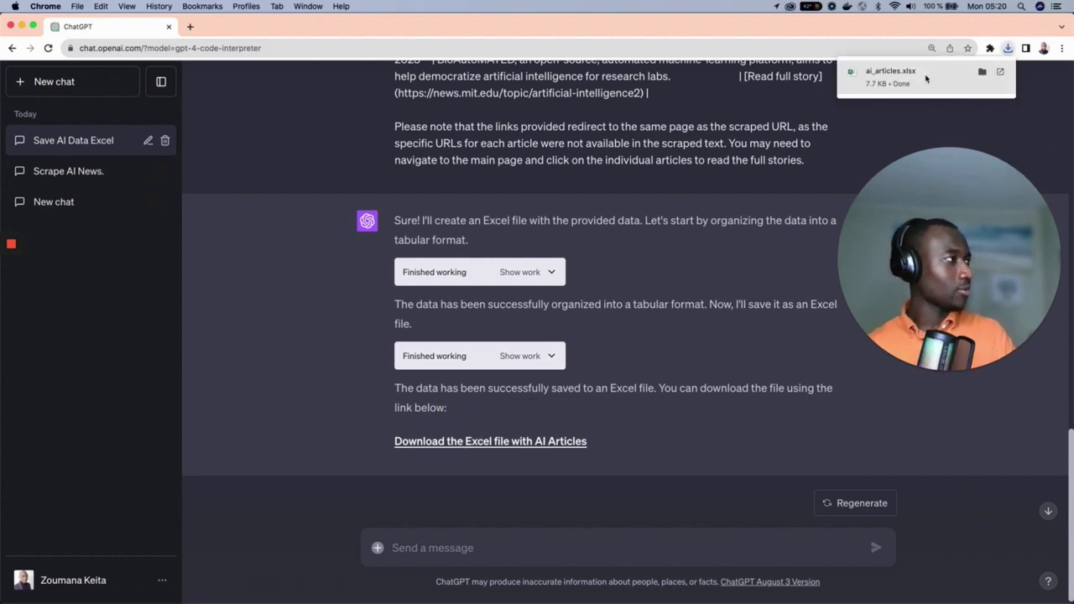
{"action": "left_click", "coordinate": [982, 72]}
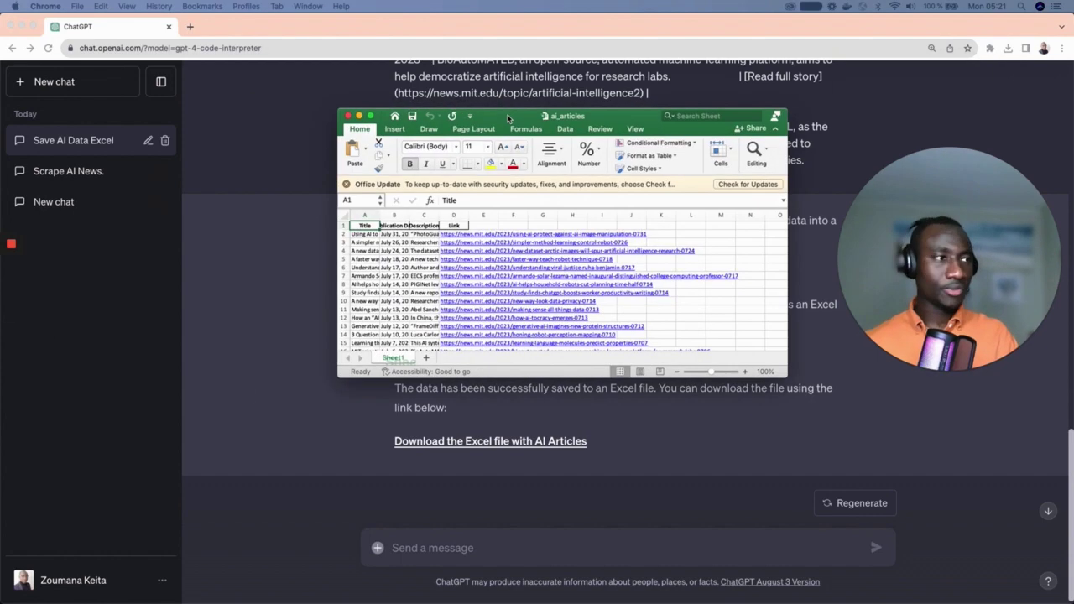
Step: Enlarge the Excel window and auto-fit the Title, Publication Date and Description columns
{"action": "left_click_drag", "start_coordinate": [508, 118], "coordinate": [411, 88]}
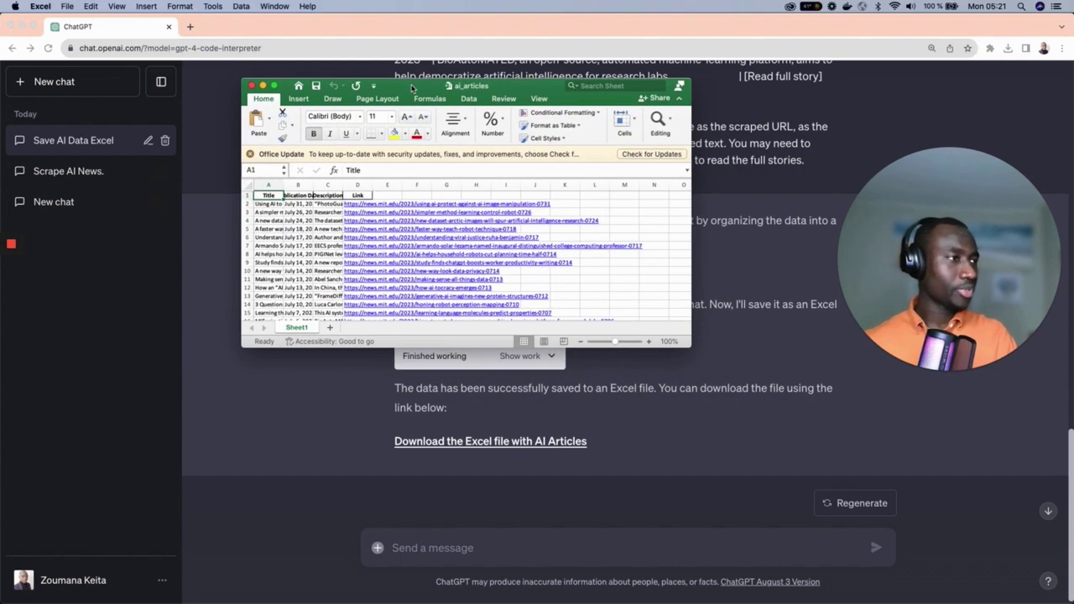
{"action": "left_click_drag", "start_coordinate": [692, 347], "coordinate": [896, 531]}
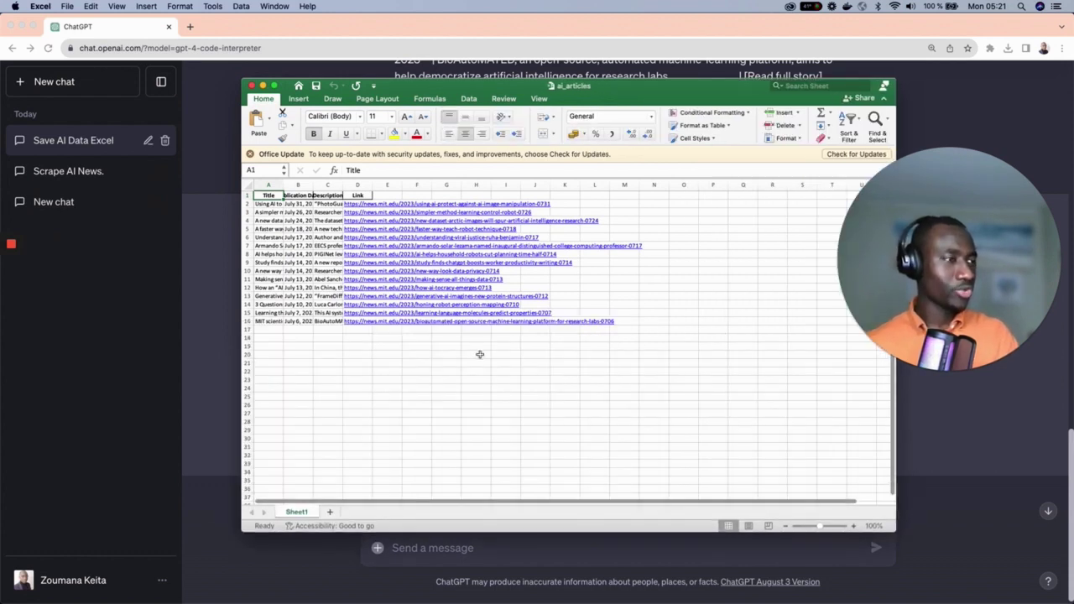
{"action": "double_click", "coordinate": [284, 185]}
{"action": "left_click_drag", "start_coordinate": [409, 204], "coordinate": [403, 324]}
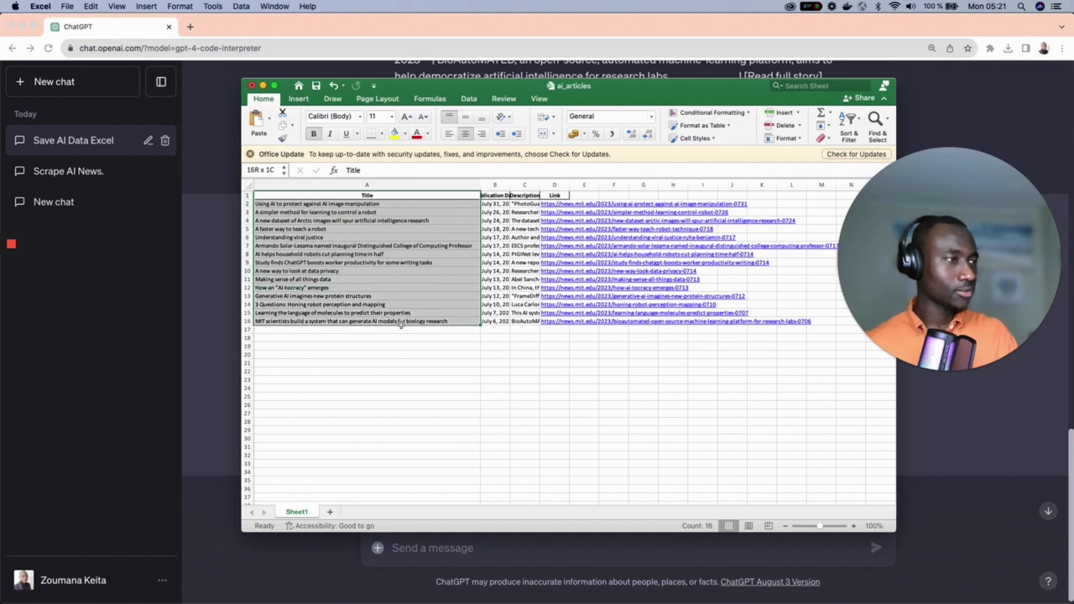
{"action": "left_click_drag", "start_coordinate": [512, 187], "coordinate": [527, 187]}
{"action": "left_click", "coordinate": [509, 194]}
{"action": "left_click", "coordinate": [509, 312], "text": "shift"}
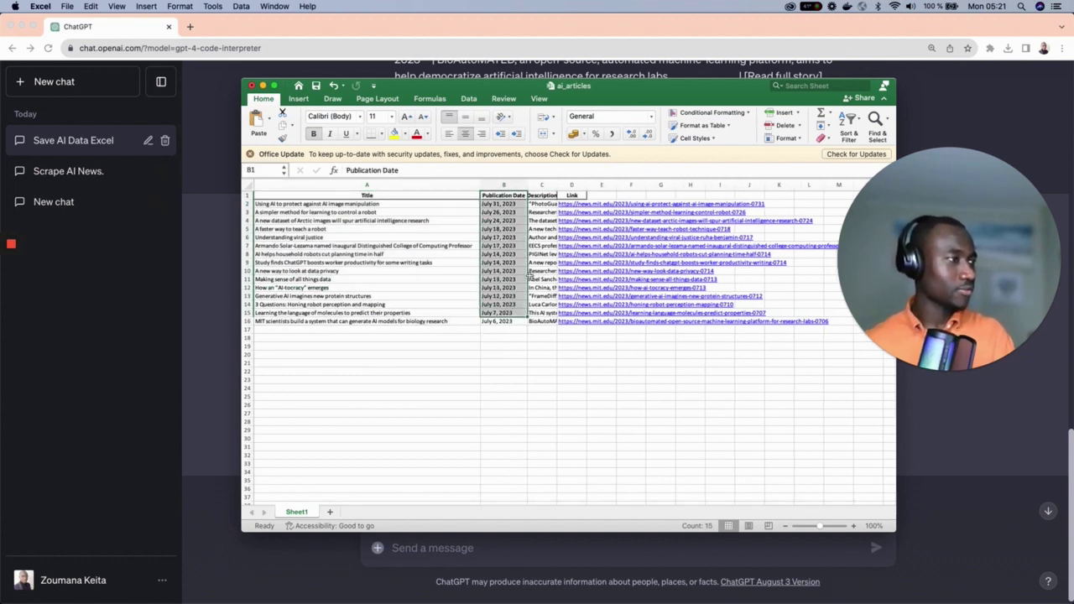
{"action": "double_click", "coordinate": [556, 185]}
{"action": "scroll", "coordinate": [634, 252], "scroll_direction": "right", "scroll_amount": 3}
{"action": "scroll", "coordinate": [635, 251], "scroll_direction": "right", "scroll_amount": 5}
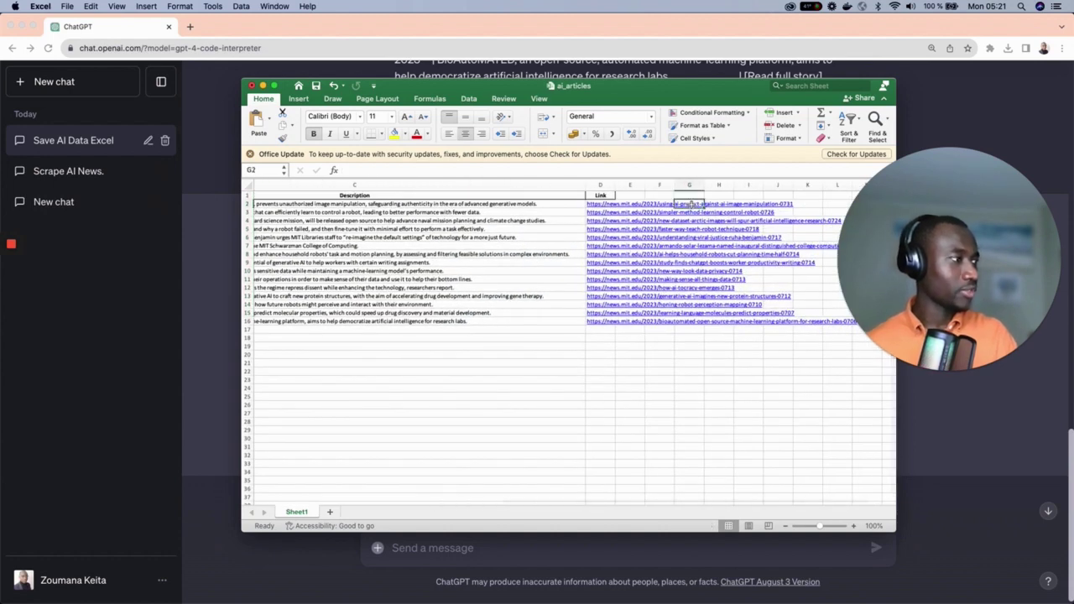
{"action": "left_click", "coordinate": [690, 204]}
Step: Select the first article's URL in D2 and open a new browser tab for it
{"action": "left_click", "coordinate": [600, 197]}
{"action": "left_click", "coordinate": [601, 204]}
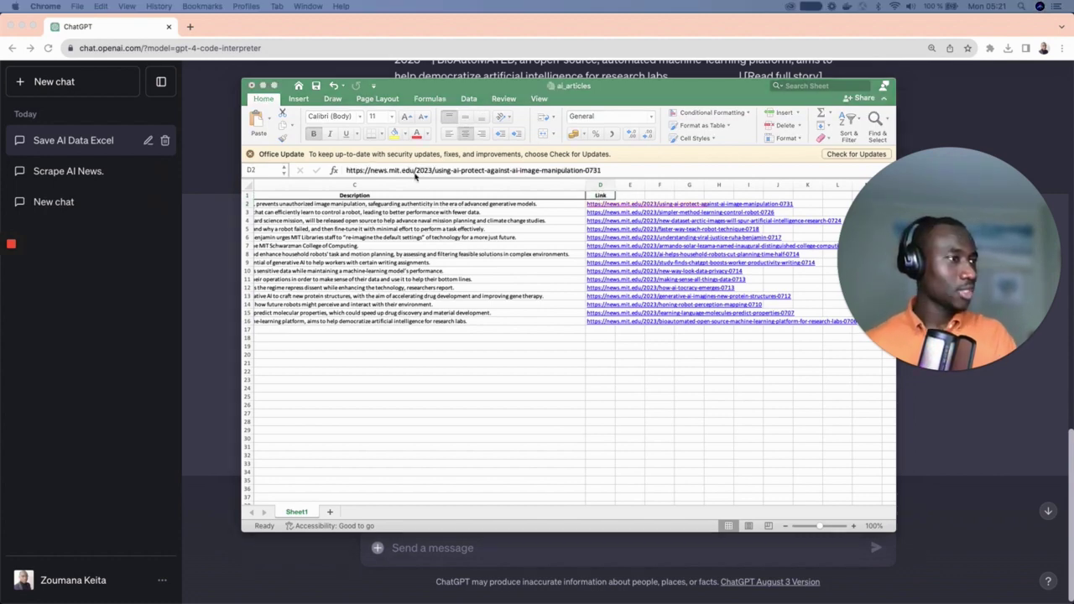
{"action": "left_click", "coordinate": [415, 175]}
{"action": "triple_click", "coordinate": [417, 172]}
{"action": "key", "text": "super+c"}
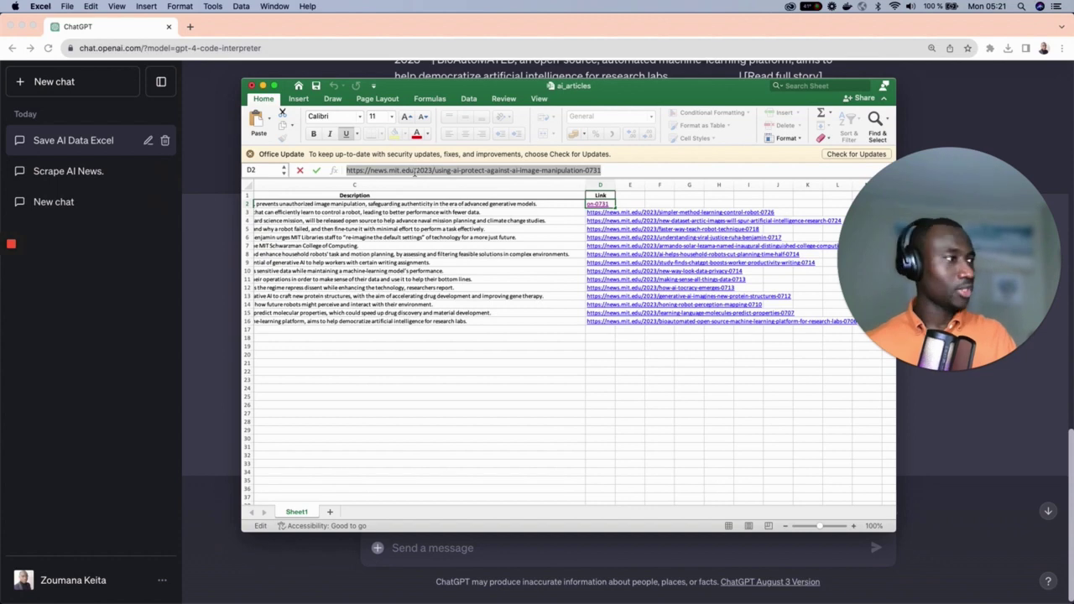
{"action": "left_click", "coordinate": [191, 29]}
{"action": "left_click", "coordinate": [192, 29]}
Step: Load the first spreadsheet link, the article 'Using AI to protect against AI image manipulation', then return to ChatGPT
{"action": "key", "text": "super+v"}
{"action": "key", "text": "Return"}
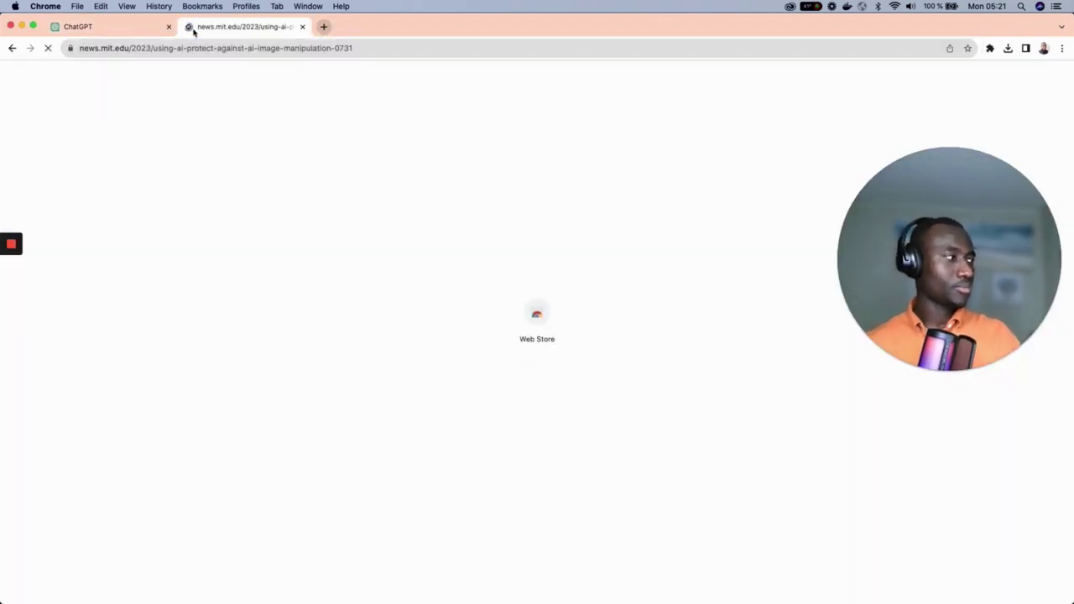
{"action": "scroll", "coordinate": [444, 268], "scroll_direction": "down", "scroll_amount": 5}
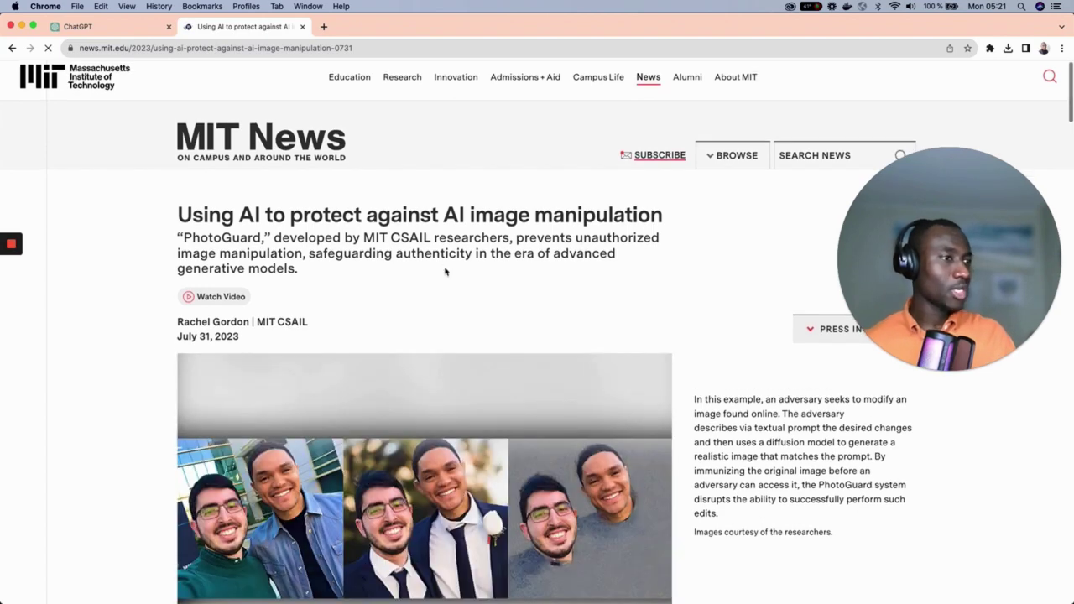
{"action": "scroll", "coordinate": [446, 271], "scroll_direction": "up", "scroll_amount": 3}
{"action": "scroll", "coordinate": [445, 271], "scroll_direction": "up", "scroll_amount": 3}
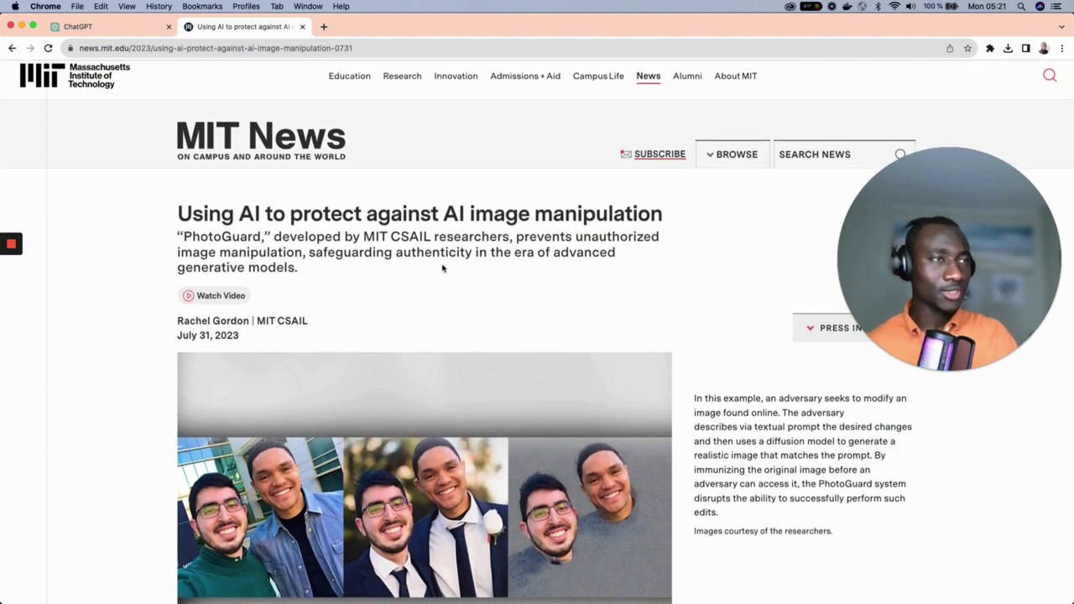
{"action": "left_click", "coordinate": [146, 30]}
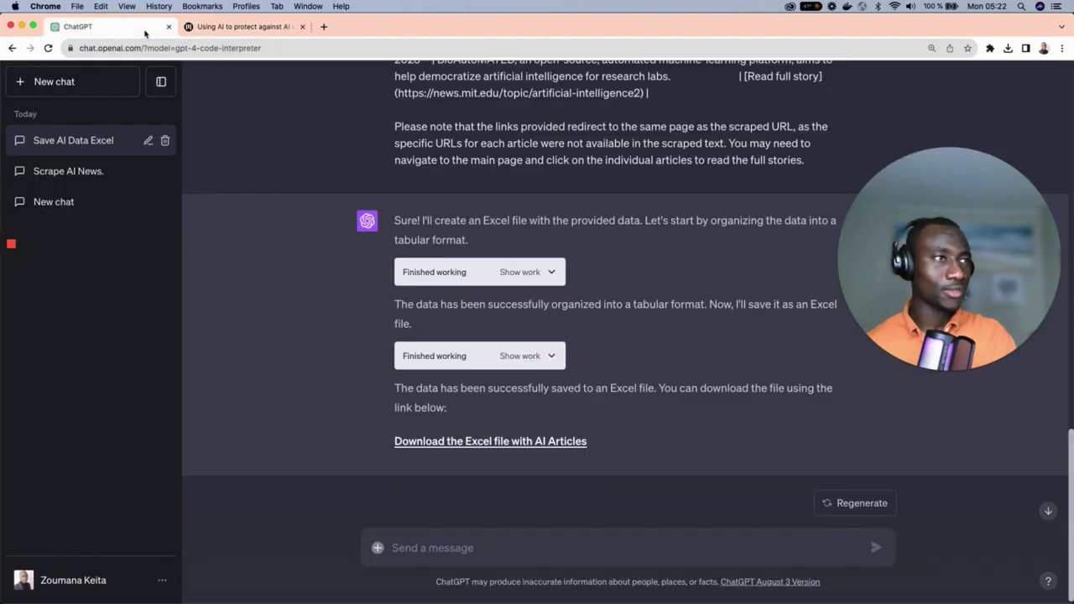